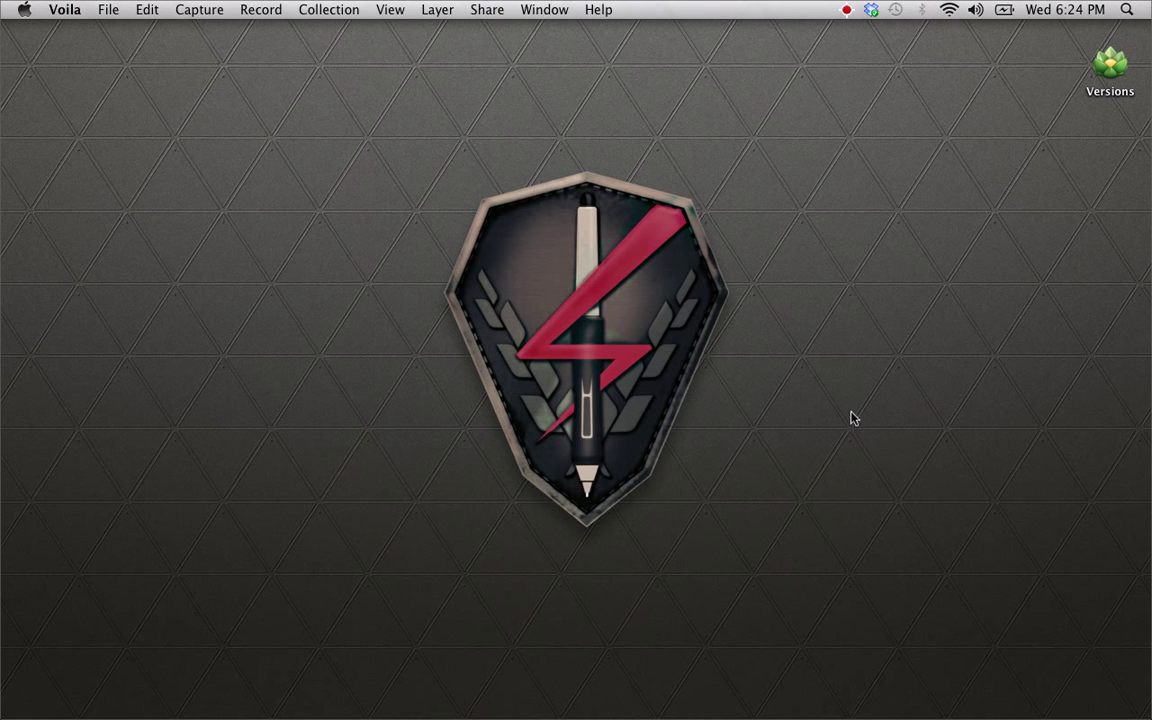
Bring Photoshop to the front and switch from the Design to the Painting workspace.
mouse_move(375, 712)
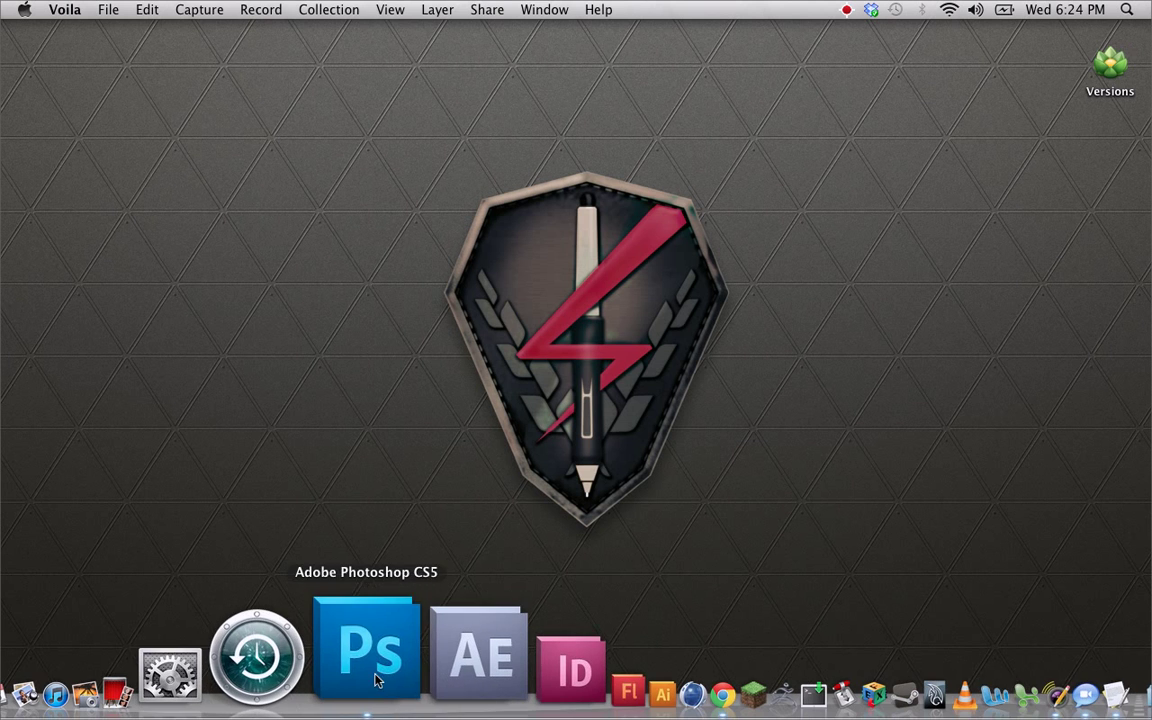
click(373, 674)
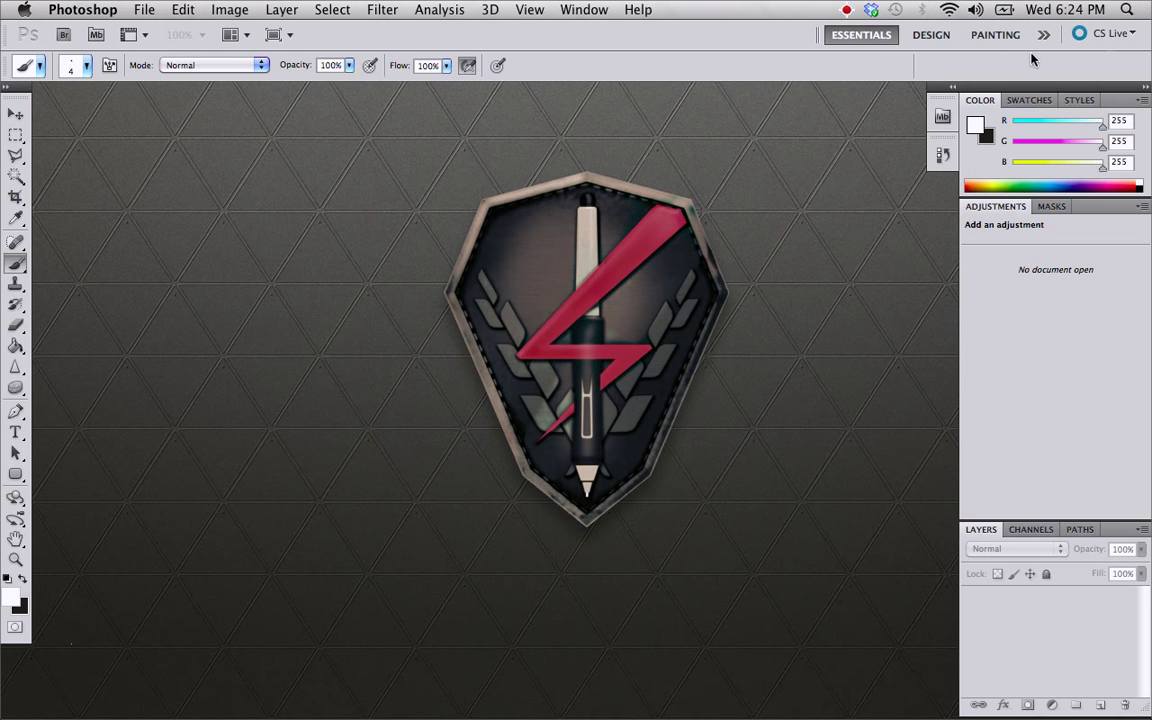
click(933, 35)
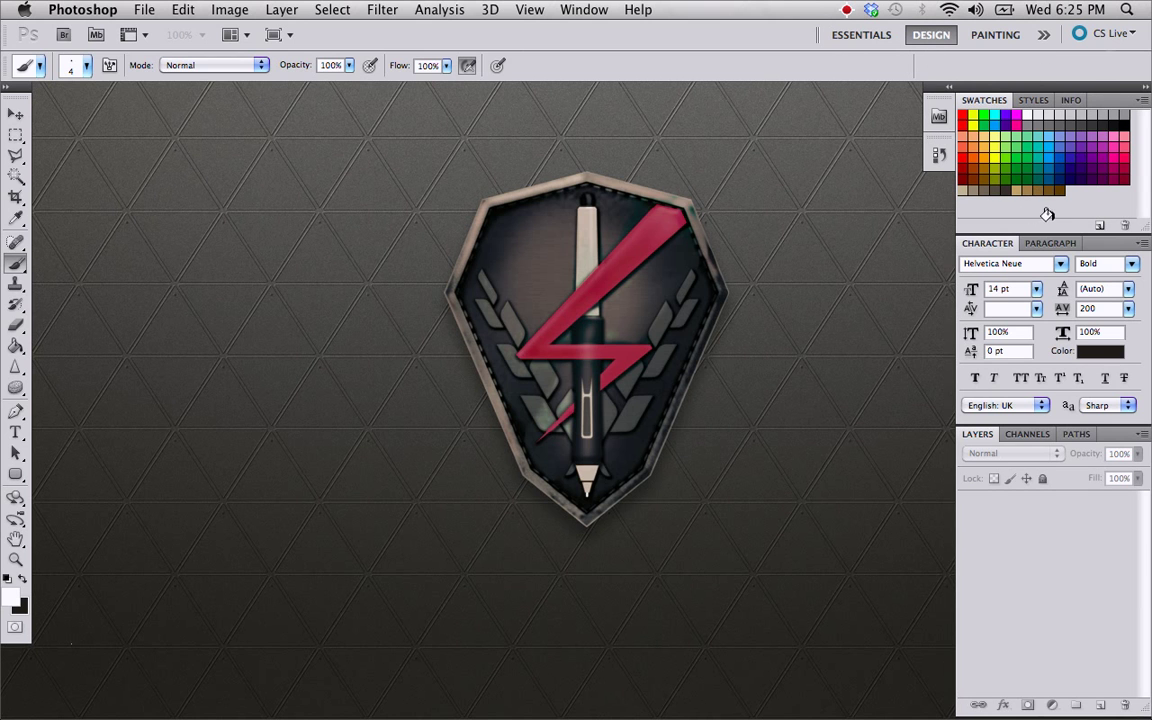
click(1000, 36)
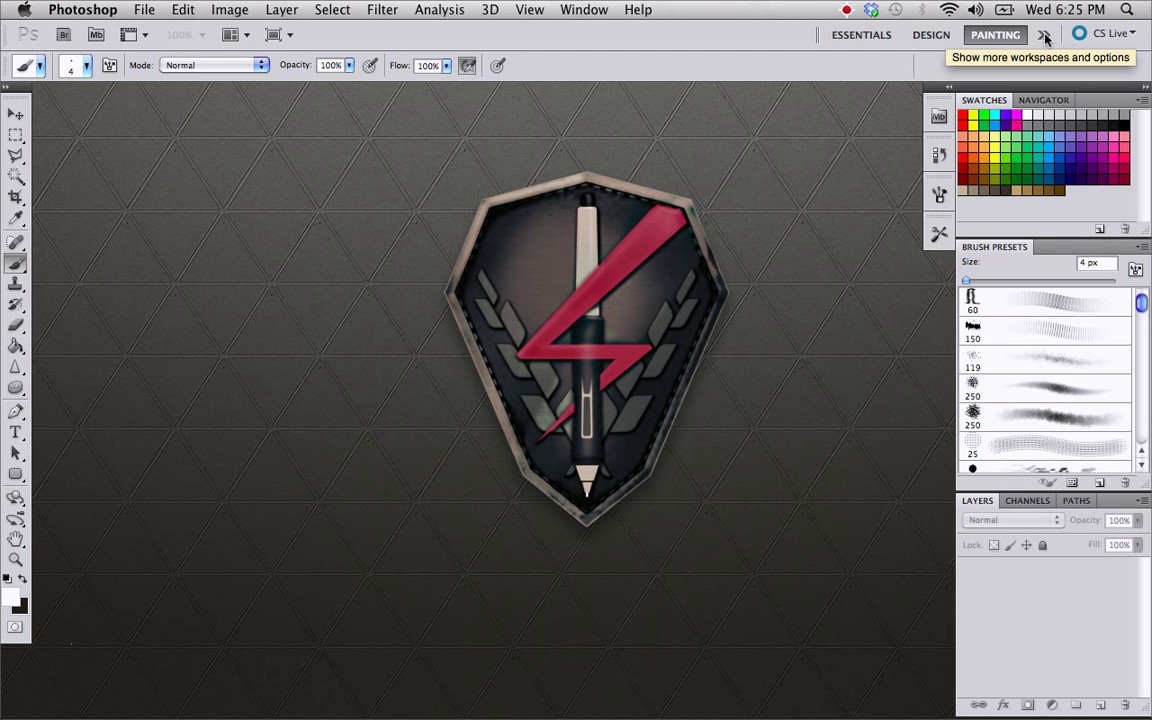
click(1043, 35)
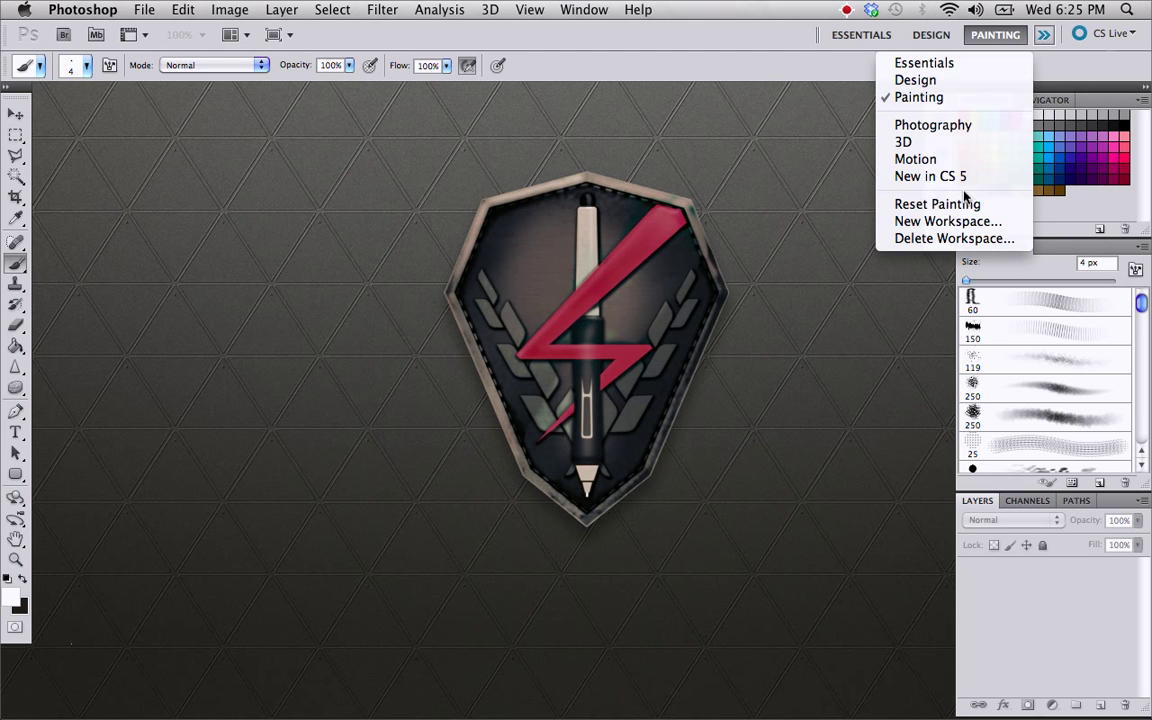
Save the current panel layout as a new workspace named 'Digital Painting'.
click(975, 221)
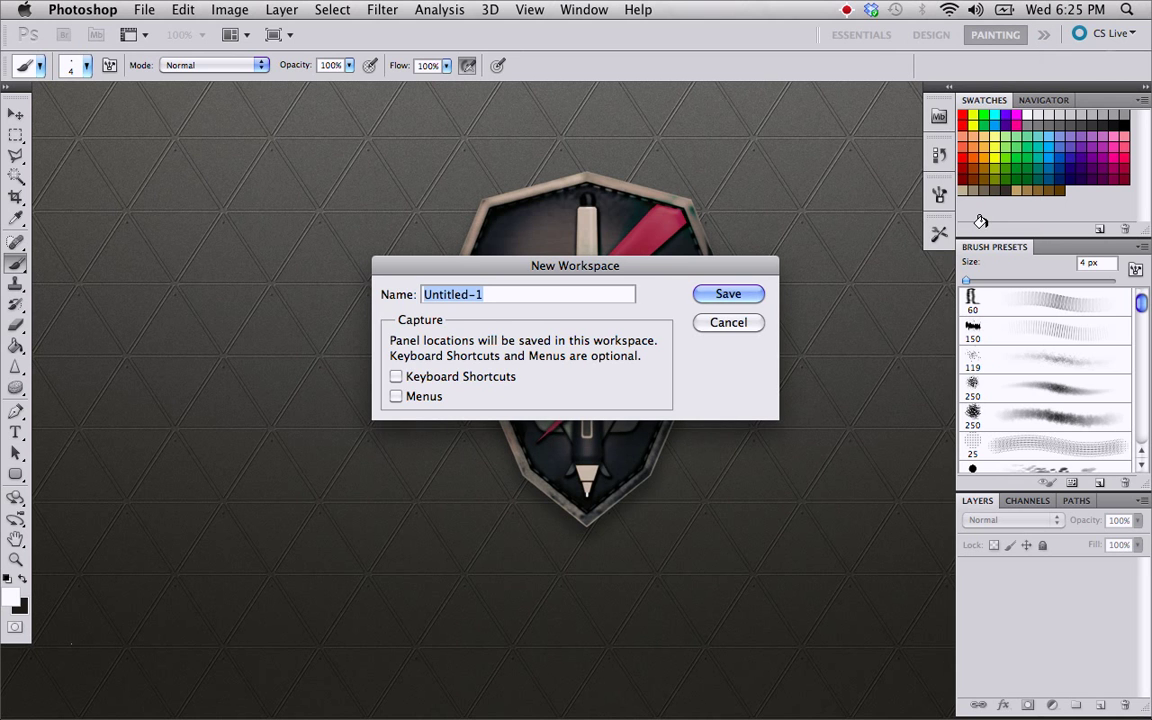
text(D)
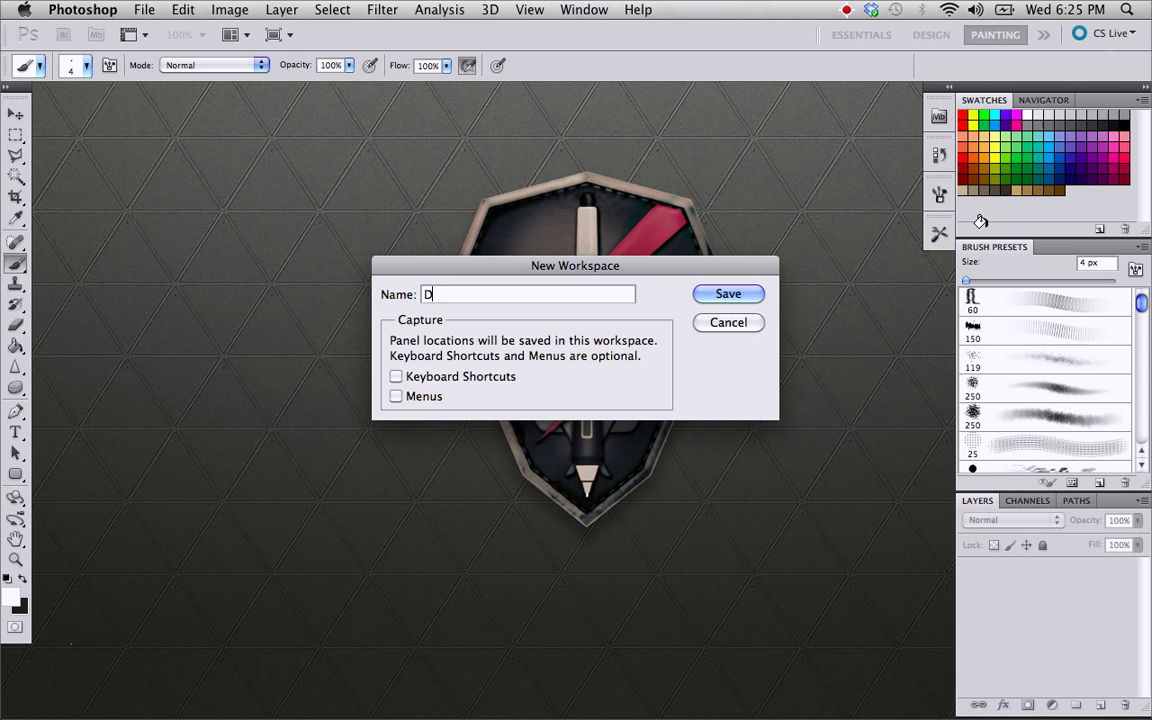
text(igital Painting)
click(728, 293)
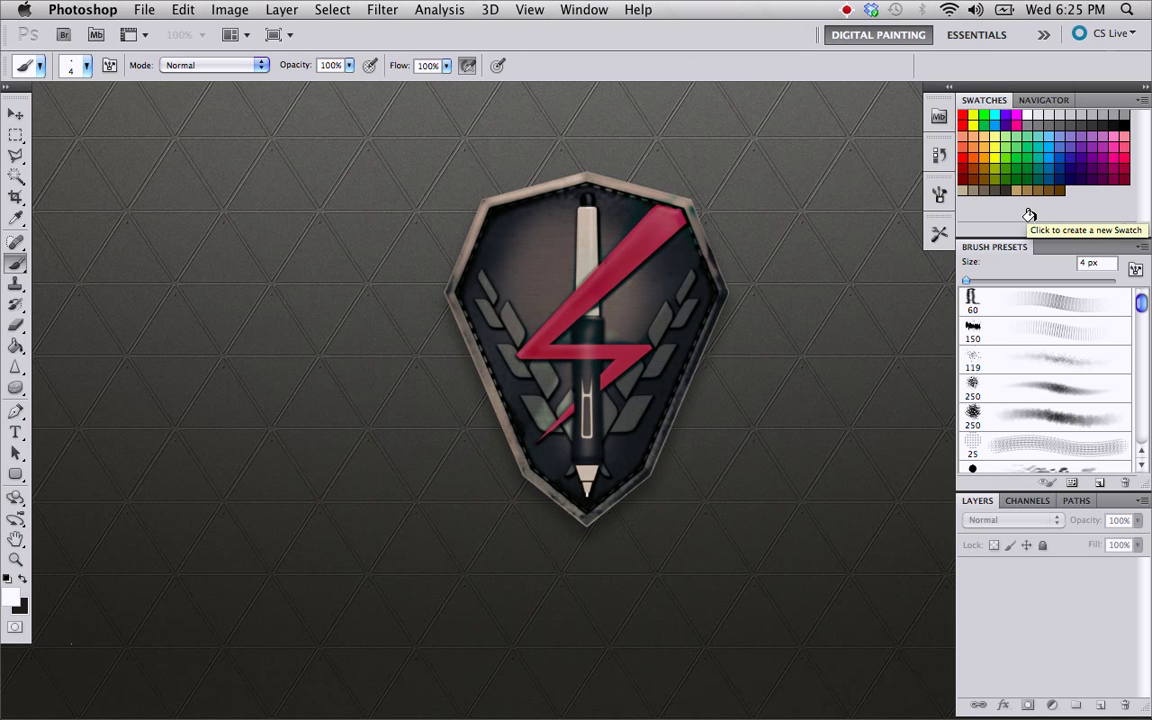
click(1042, 37)
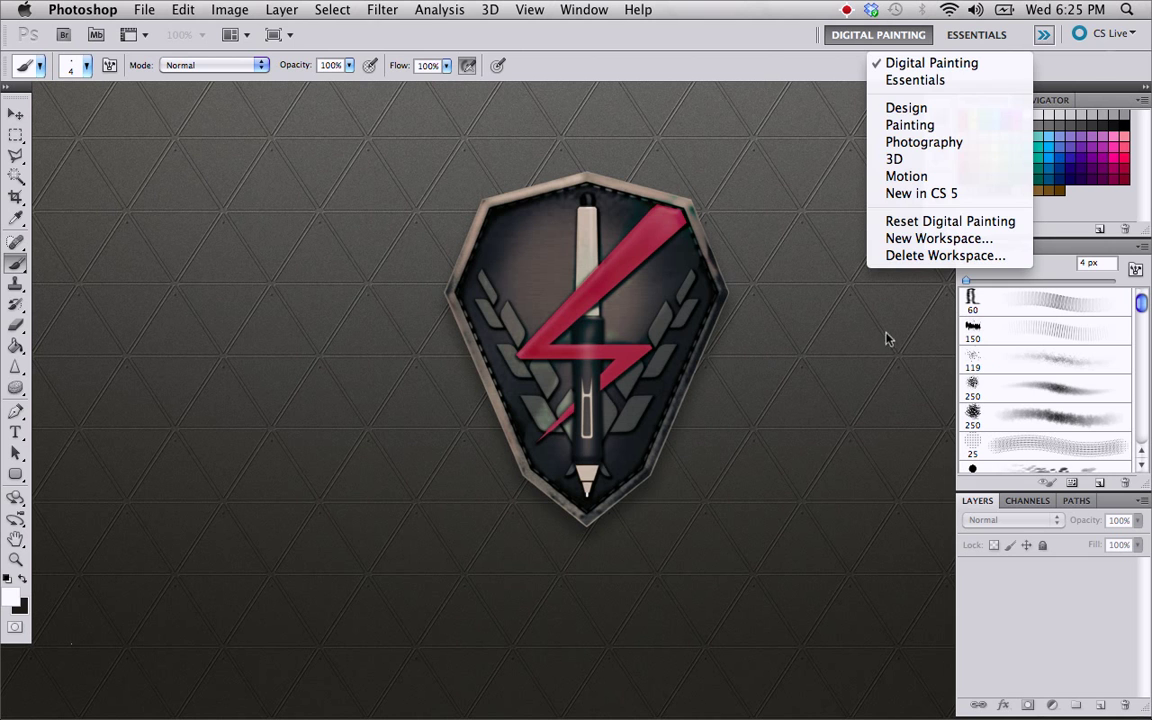
Pick the Stonewashed 250 px brush preset, then set the brush size back to 4 px.
click(757, 56)
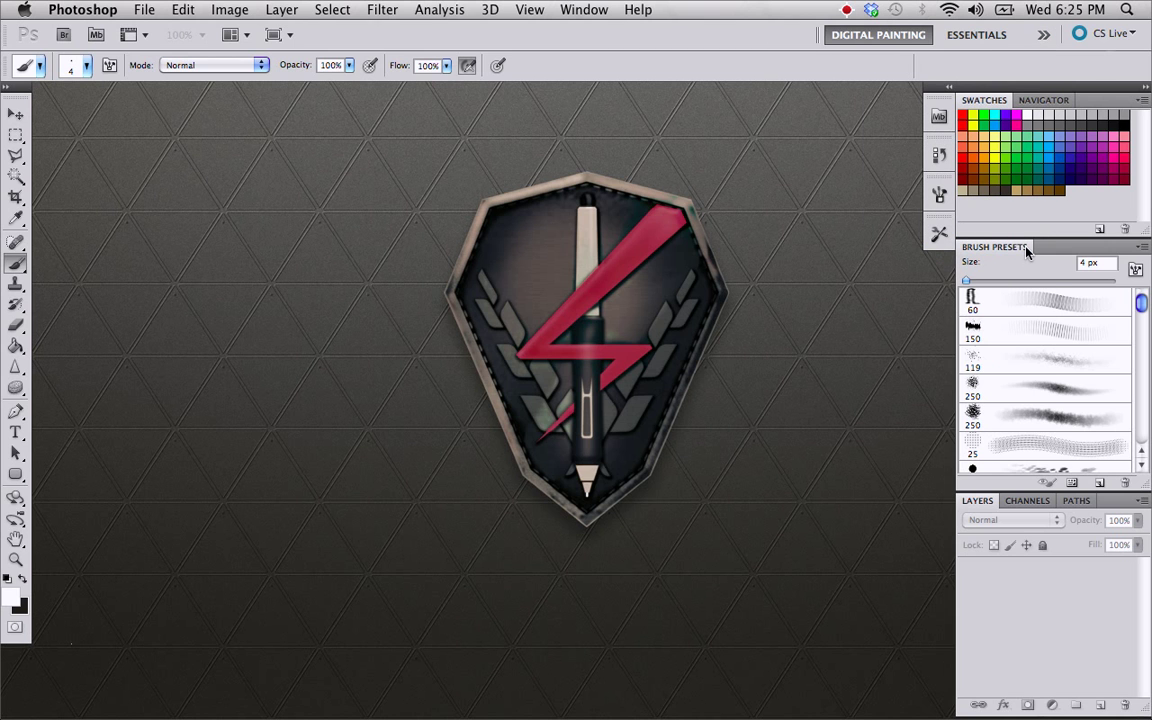
click(990, 381)
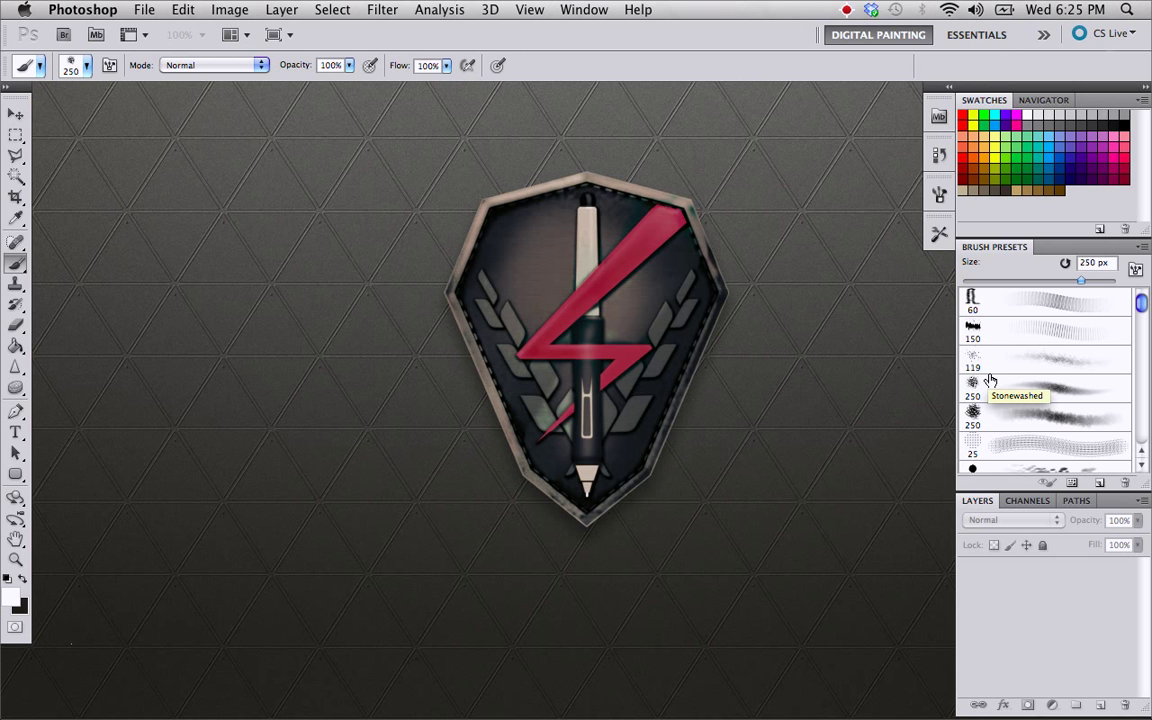
click(966, 280)
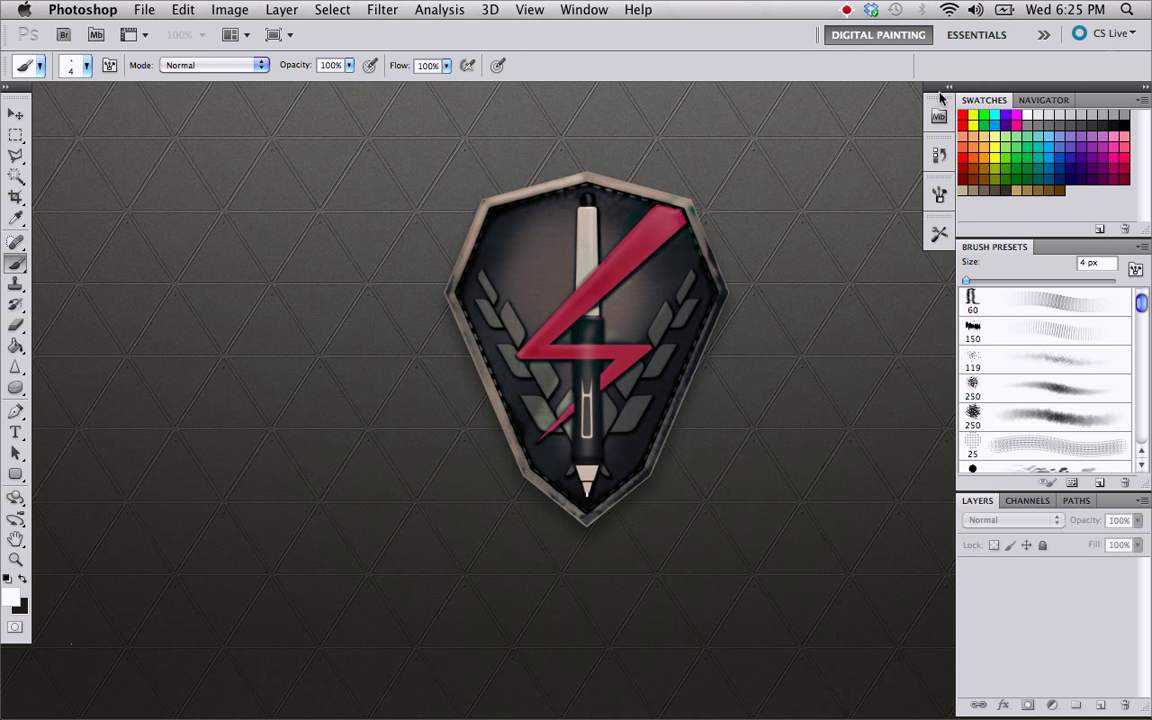
Float the docked right-hand panel column and remove the Swatches panel from it.
drag(940, 97, 823, 127)
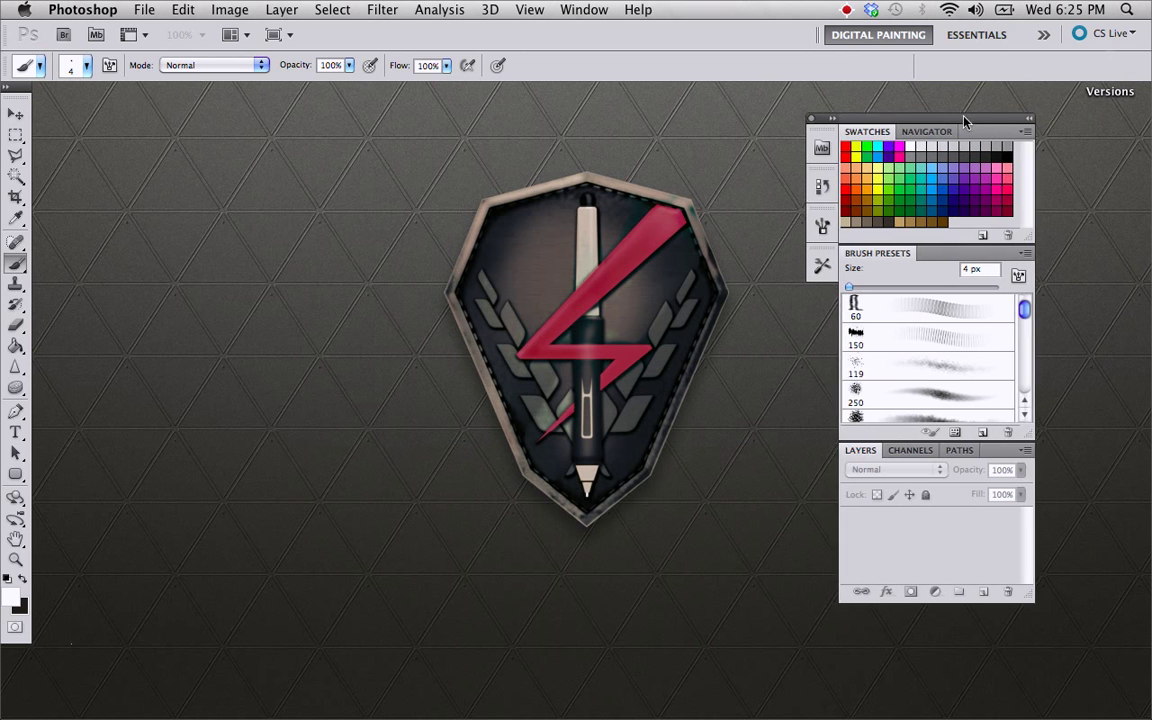
drag(965, 121, 915, 101)
drag(816, 111, 376, 261)
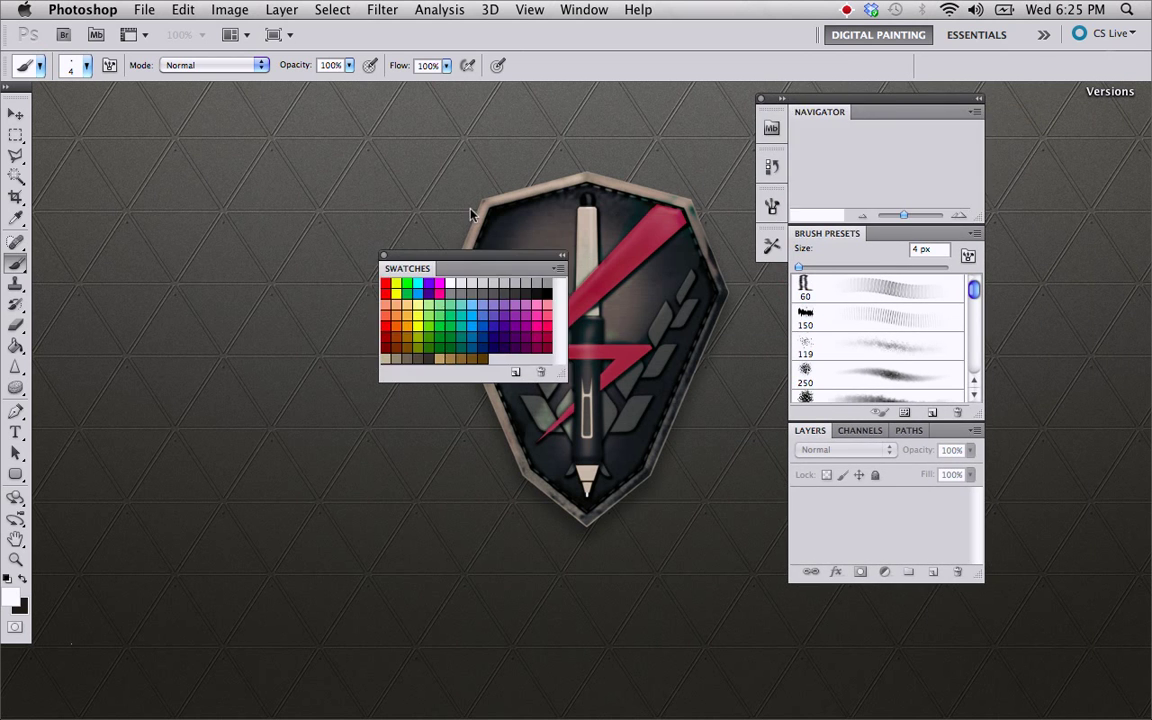
click(383, 255)
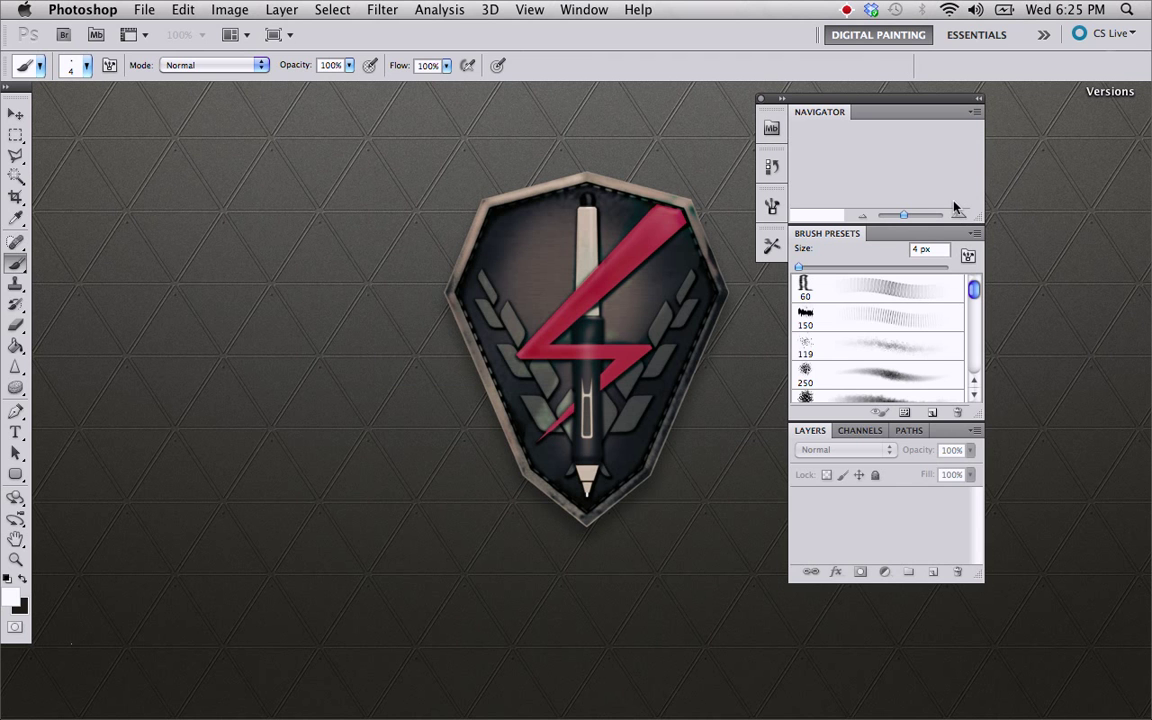
Create a new Letter-size Untitled-1 document and float Brush Presets as its own panel.
click(143, 9)
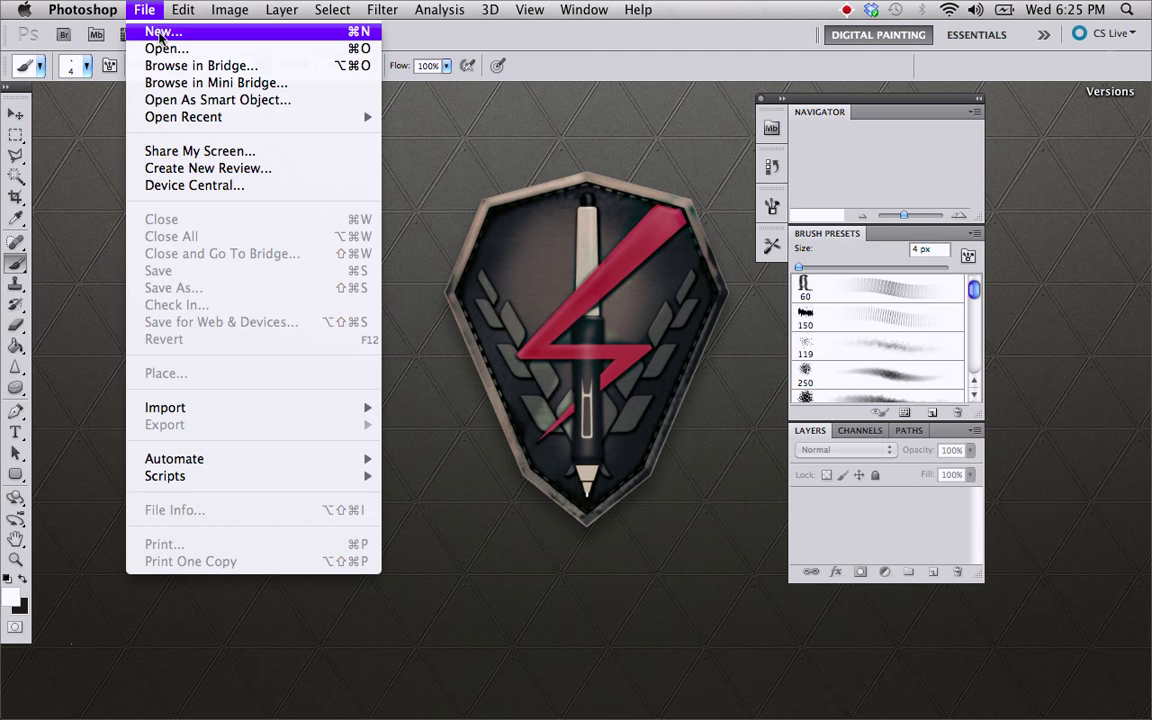
click(145, 31)
click(844, 271)
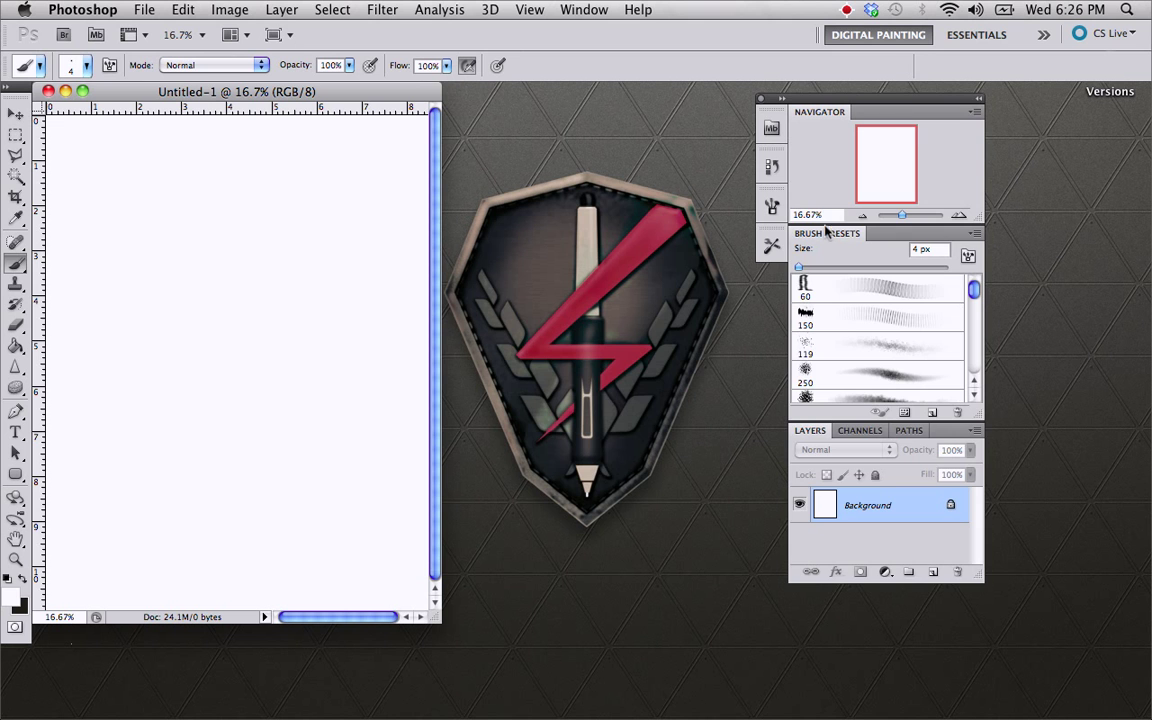
mouse_move(826, 232)
mouse_down()
mouse_move(646, 301)
mouse_move(547, 292)
mouse_up()
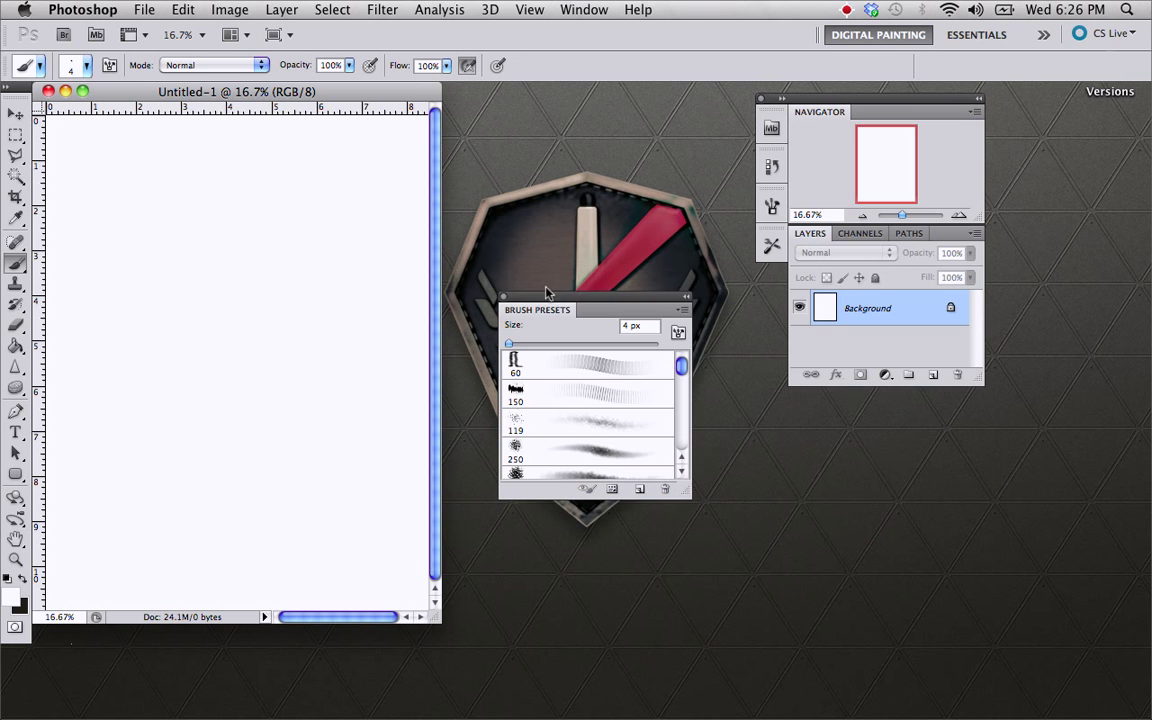
Close the Brush Presets panel and pull out and close the Channels and Paths panels.
click(503, 297)
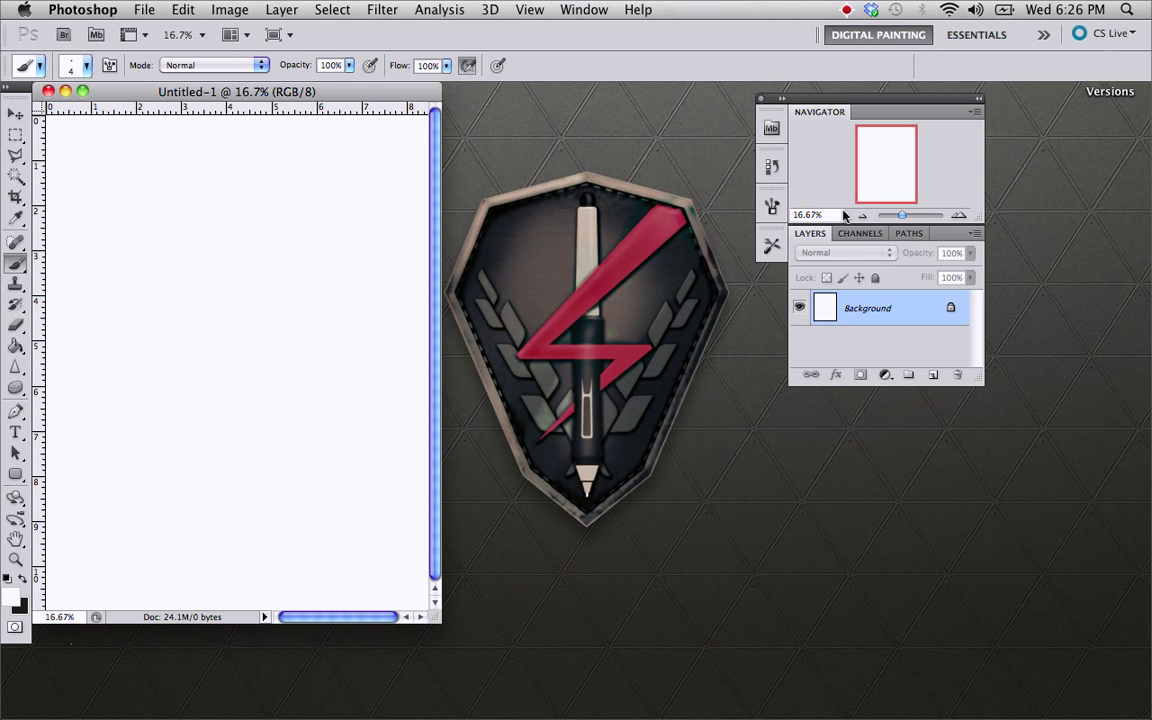
drag(860, 233, 582, 349)
click(575, 343)
drag(851, 233, 550, 362)
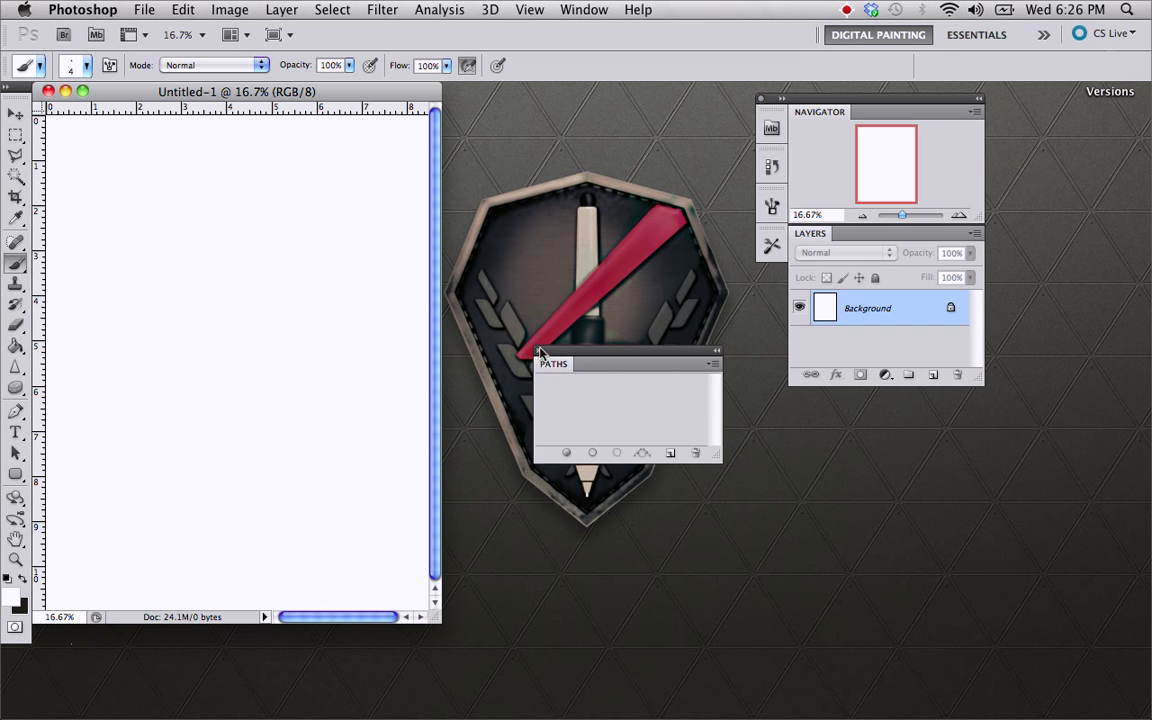
click(539, 351)
Show the Brush panel, set the brush tip angle to -76°, and rearrange the windows.
click(771, 248)
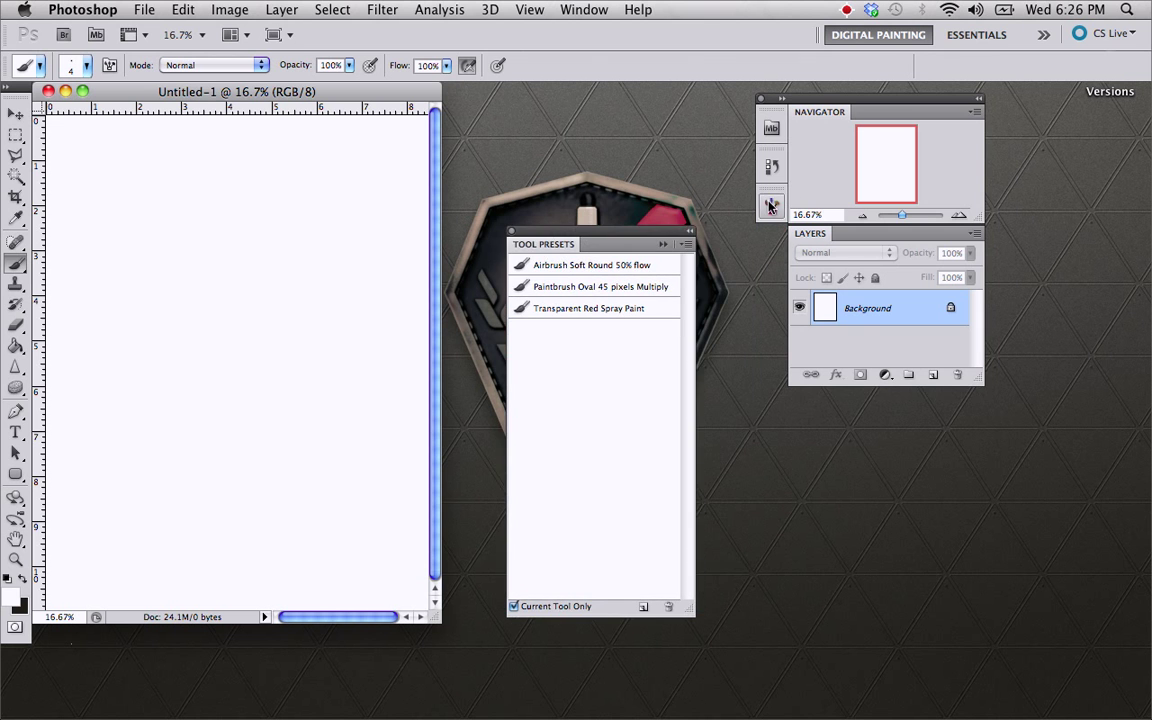
key(F5)
drag(442, 213, 47, 201)
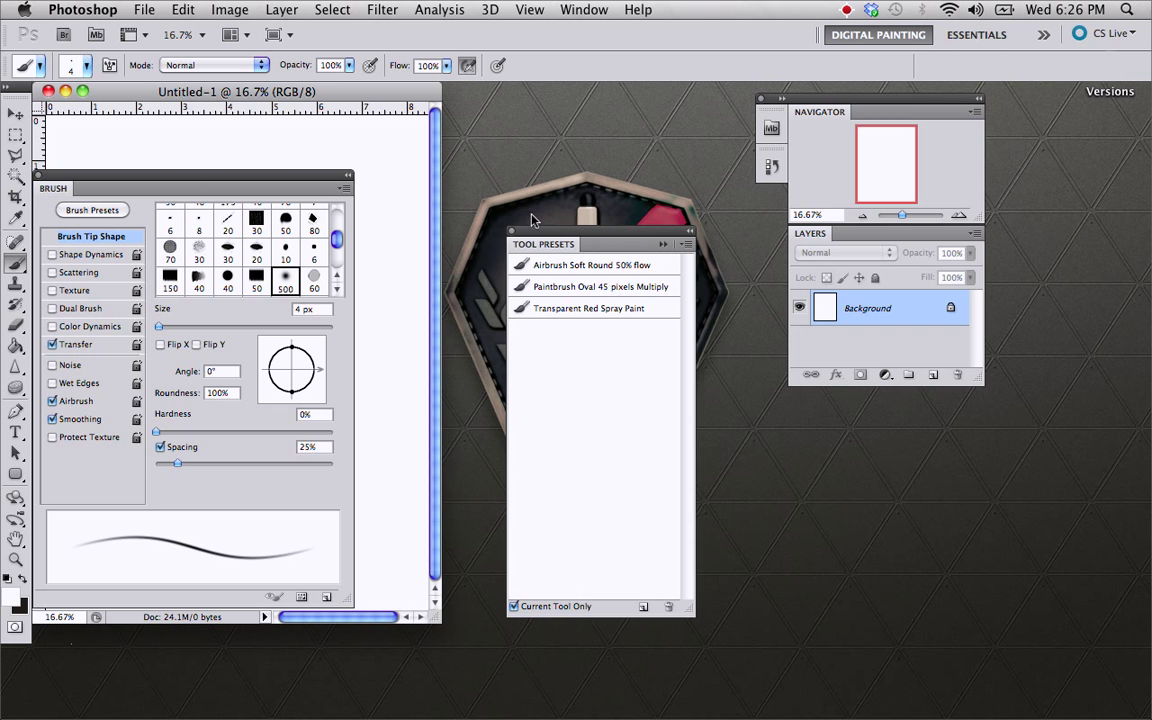
drag(368, 95, 714, 137)
mouse_move(258, 352)
mouse_down()
mouse_move(266, 330)
mouse_move(292, 368)
mouse_up()
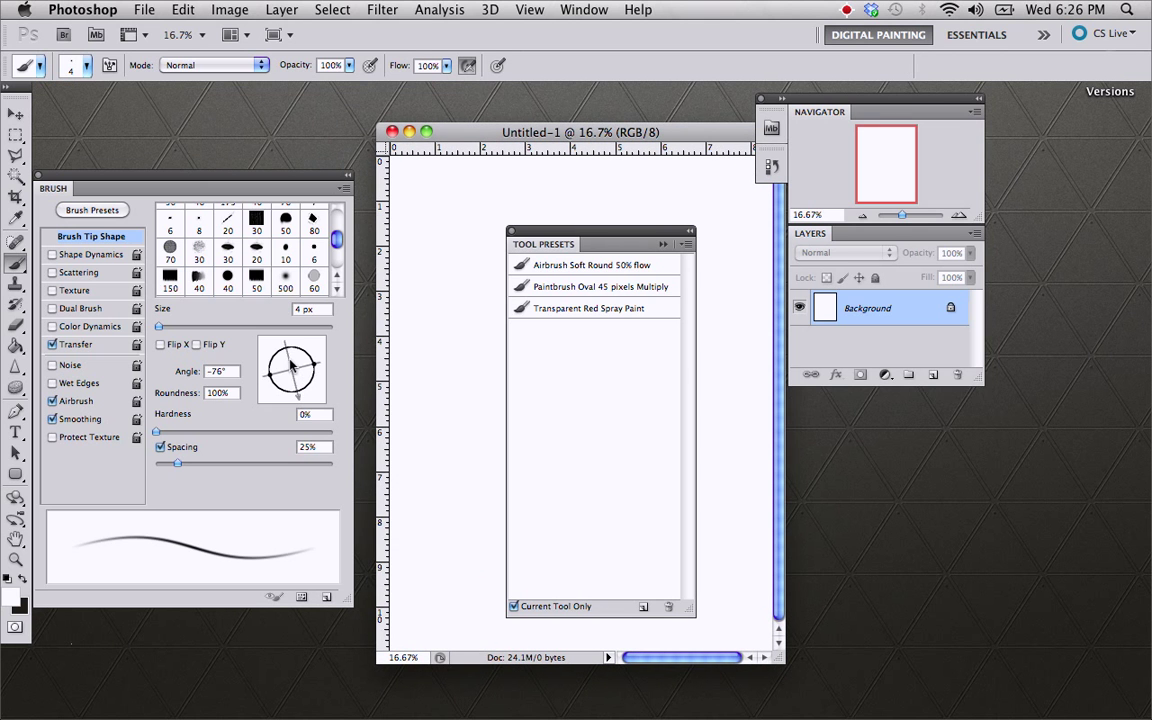
drag(500, 130, 466, 113)
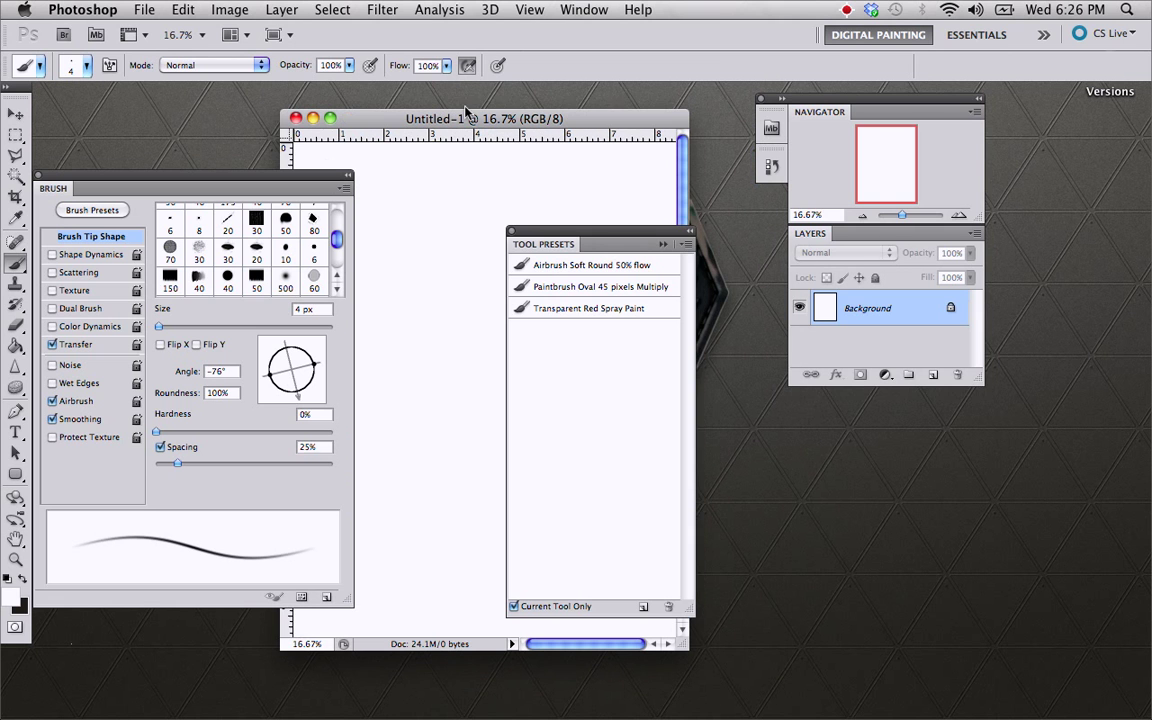
click(467, 214)
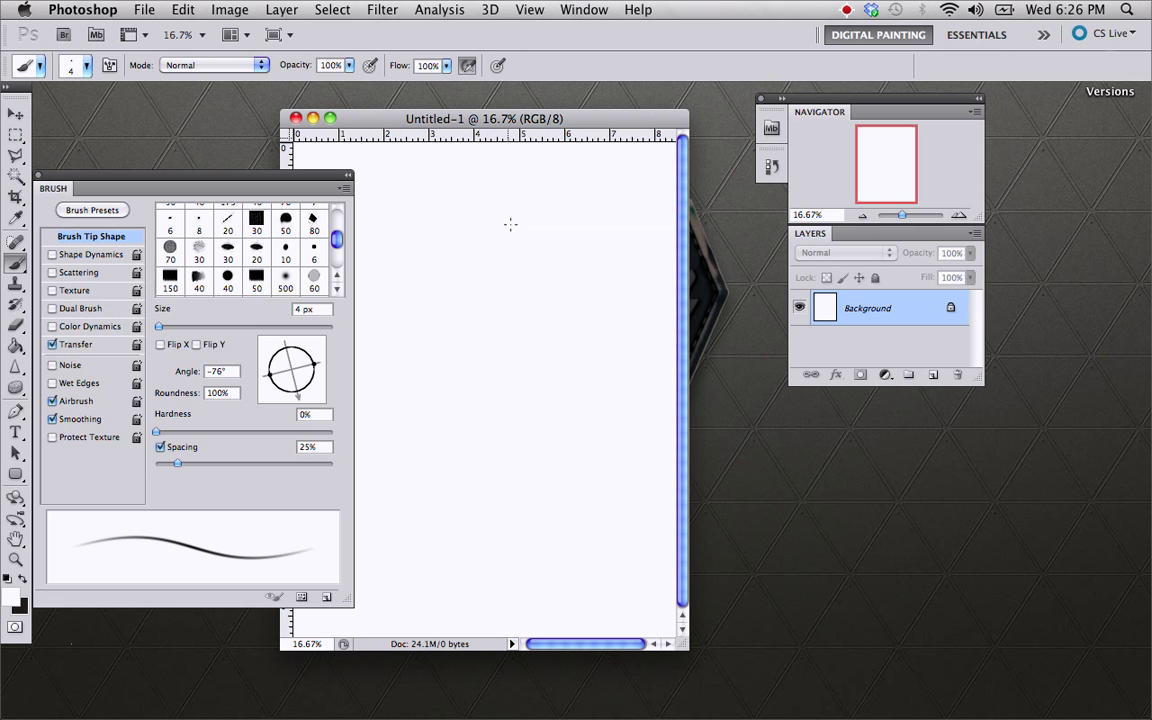
Move History into the Navigator and Layers group and close that group.
click(771, 168)
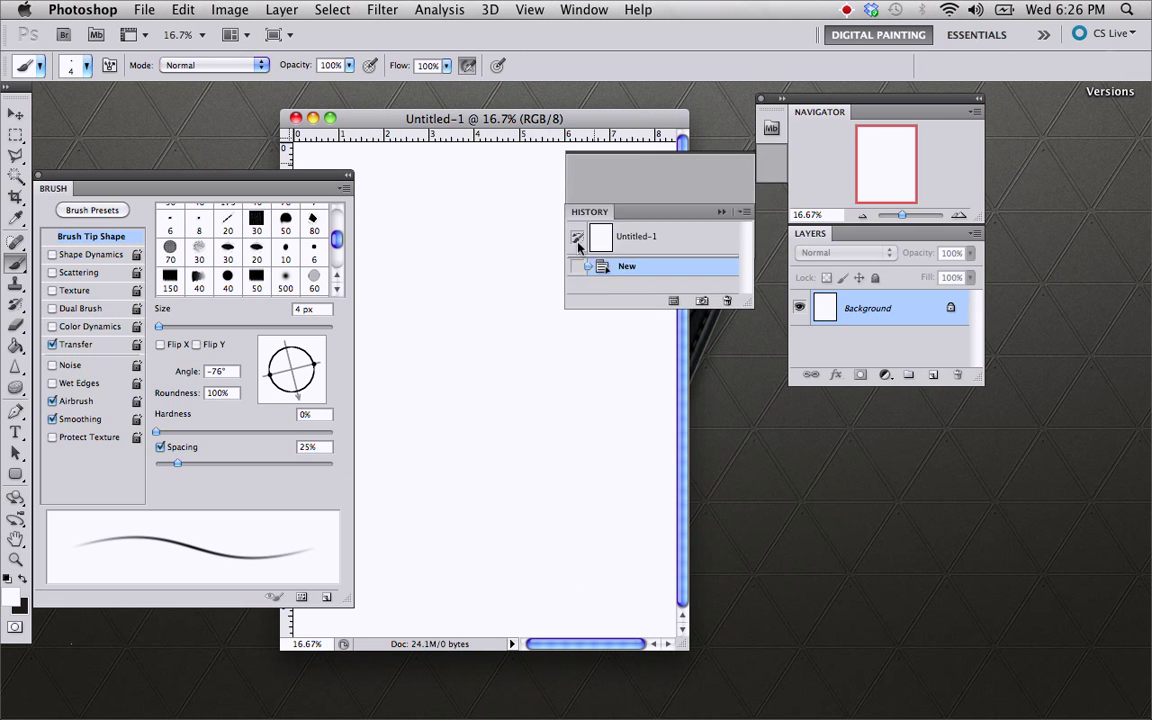
drag(585, 212, 836, 232)
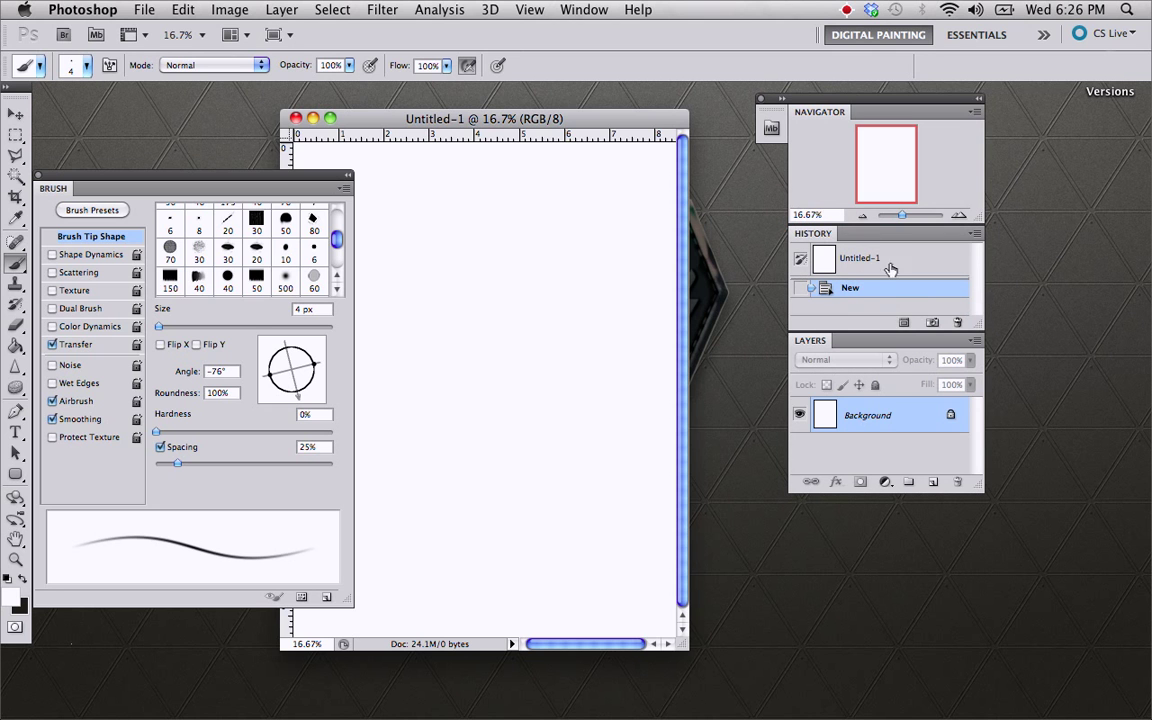
click(762, 98)
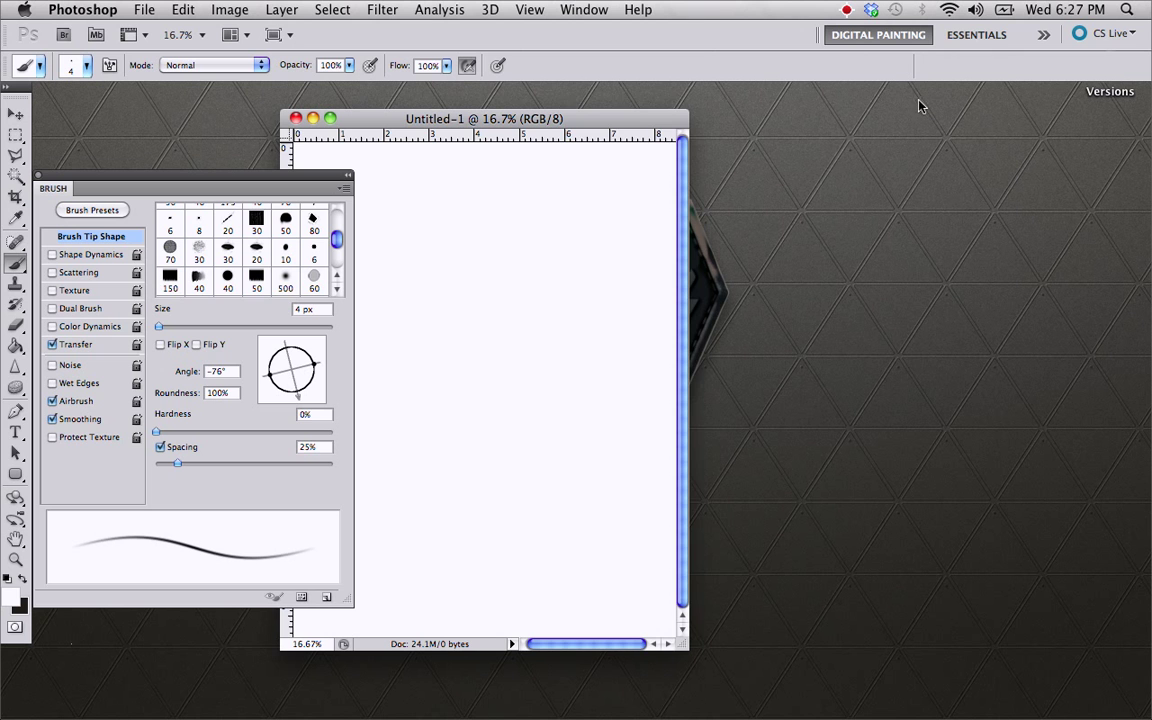
Restore the Layers group without Mini Bridge, docked full-height on the right edge.
click(582, 10)
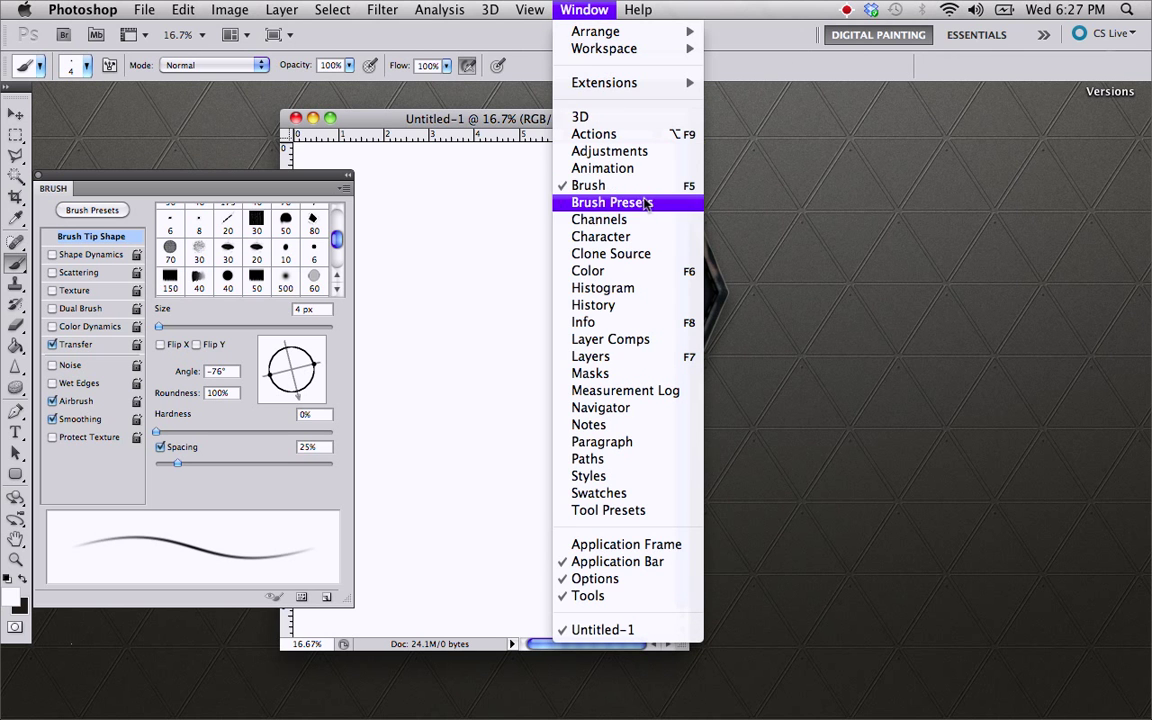
click(630, 357)
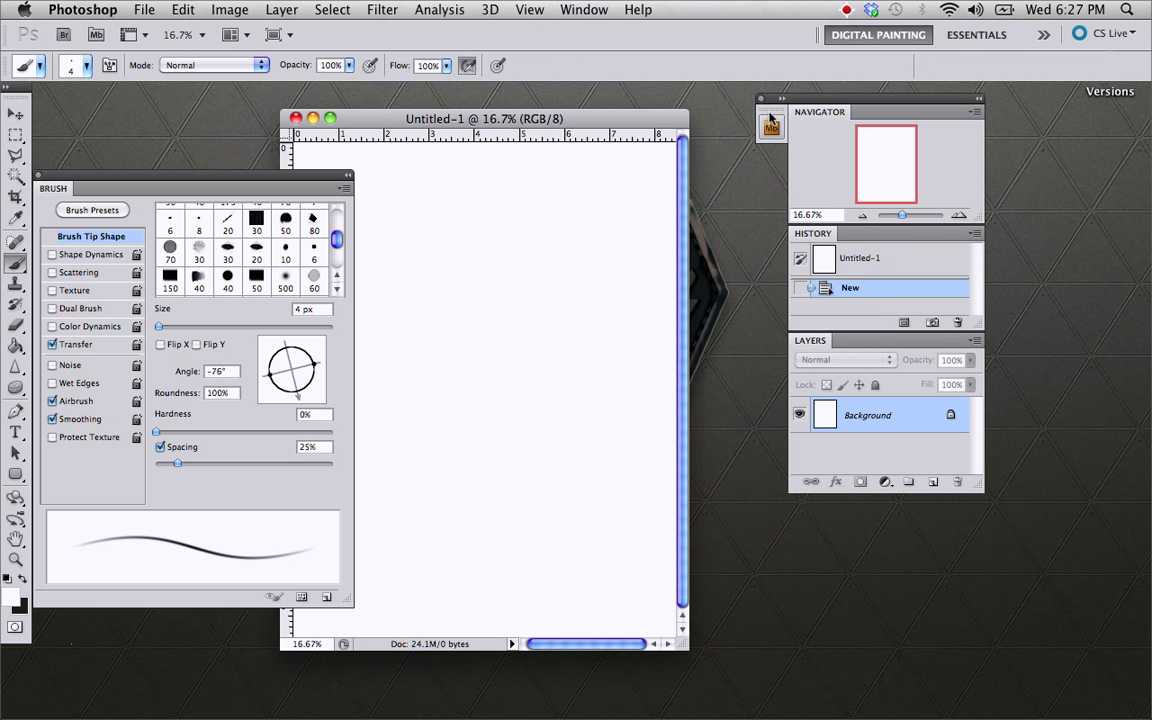
drag(770, 115, 617, 151)
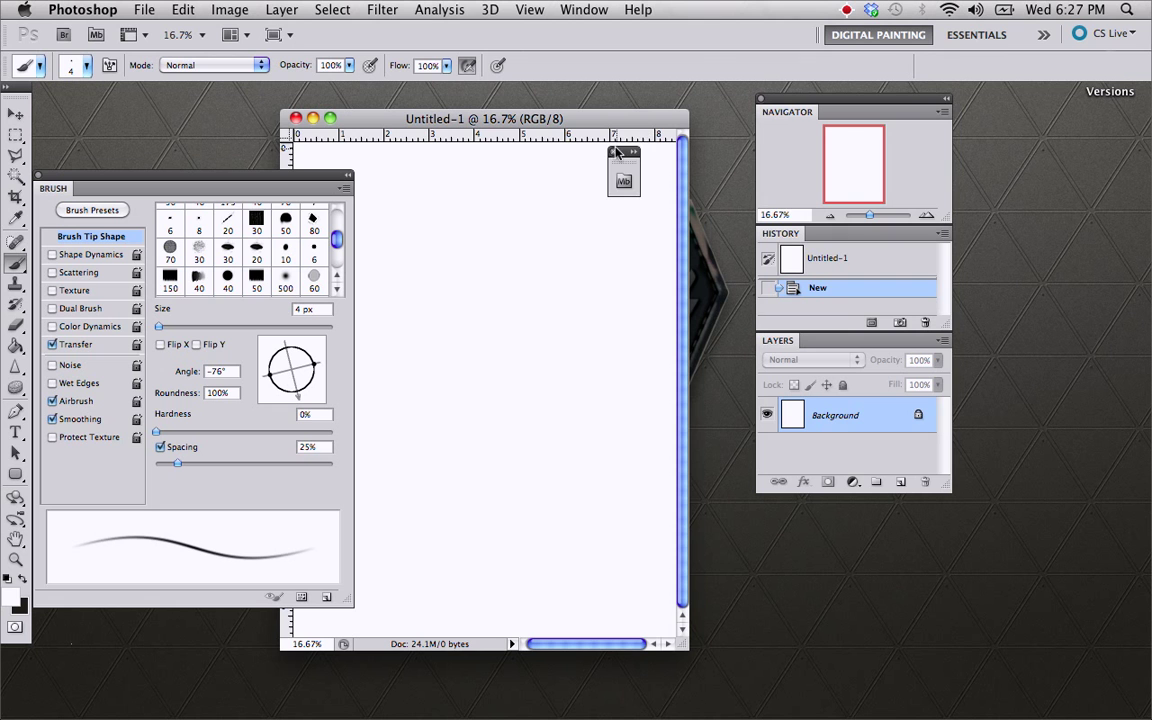
click(613, 152)
drag(784, 112, 995, 92)
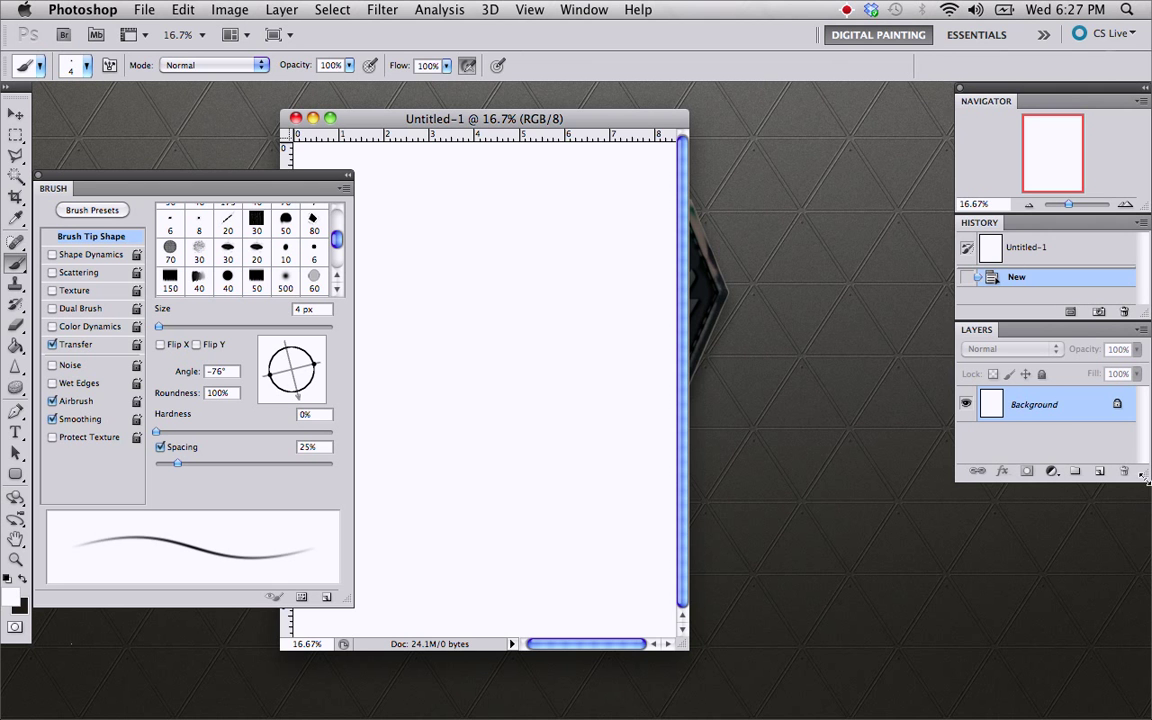
drag(1146, 481, 1139, 714)
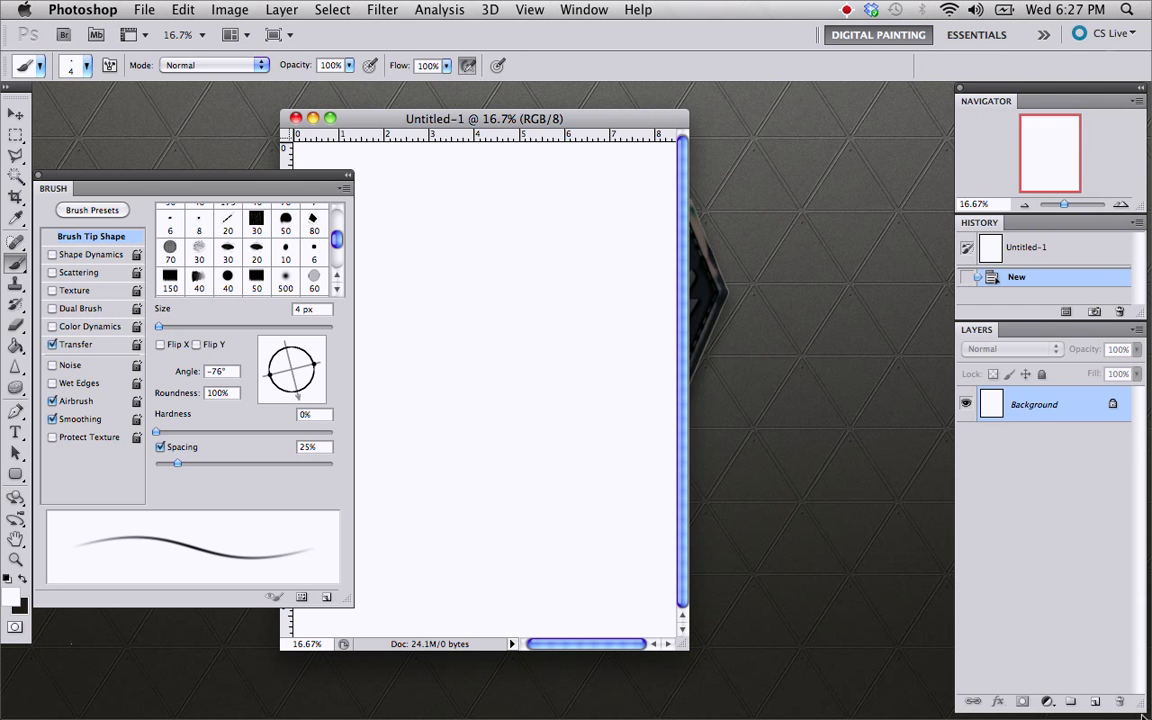
Reposition the Untitled-1 document window slightly to the right.
click(1145, 712)
click(481, 599)
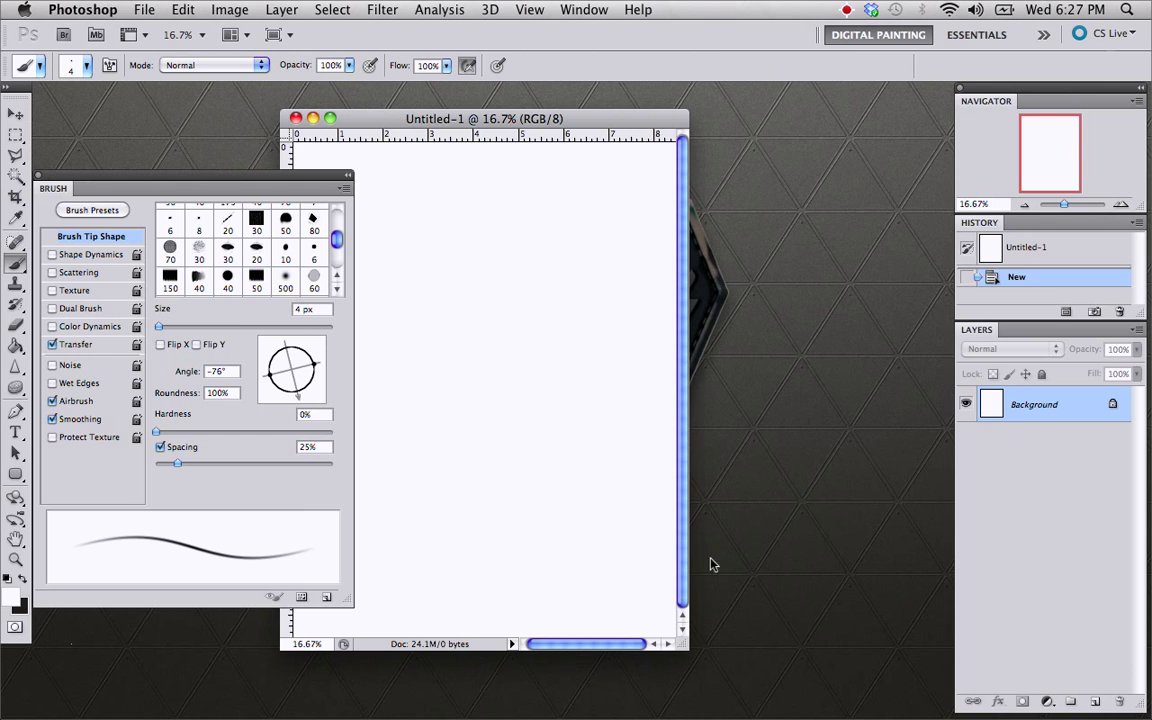
drag(452, 119, 613, 124)
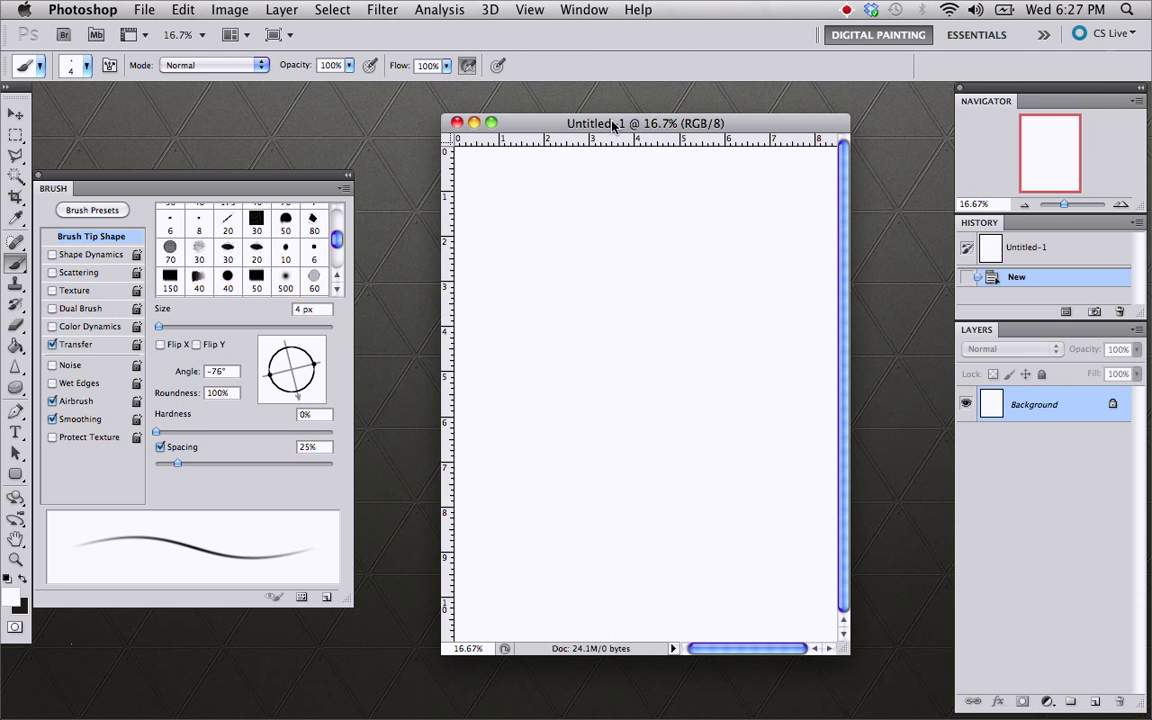
drag(613, 124, 591, 122)
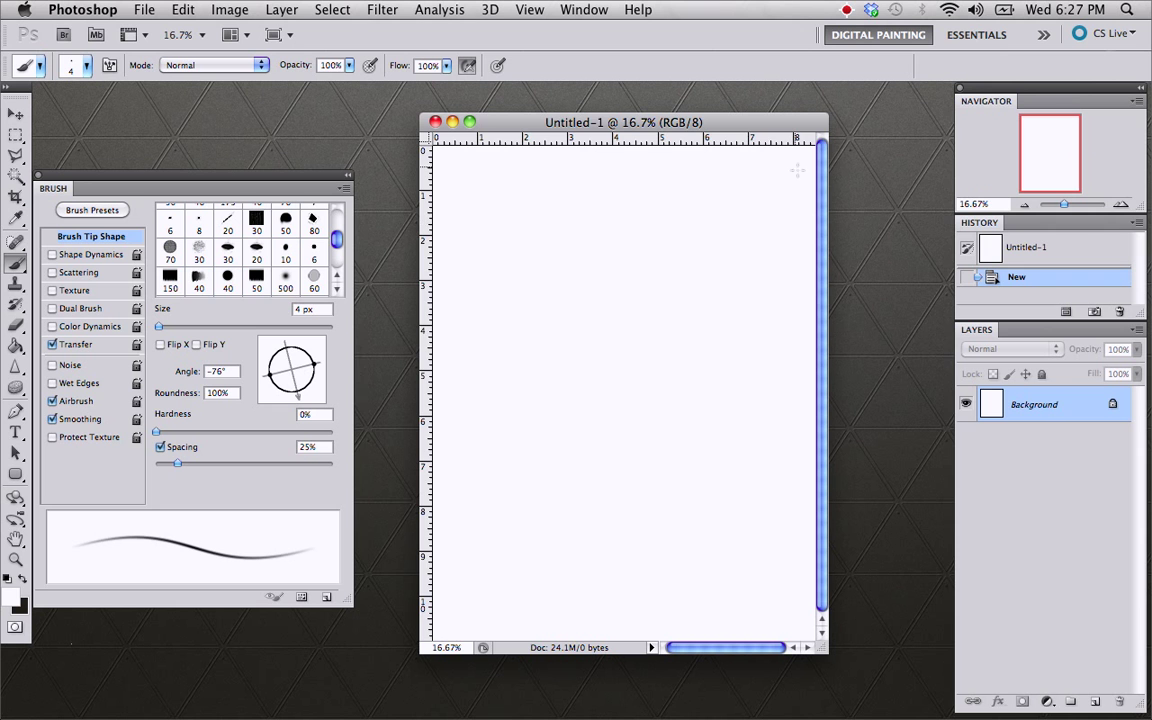
Enlarge the document window, switch to Full Screen Mode with Menu Bar, and pan the canvas.
drag(643, 118, 592, 95)
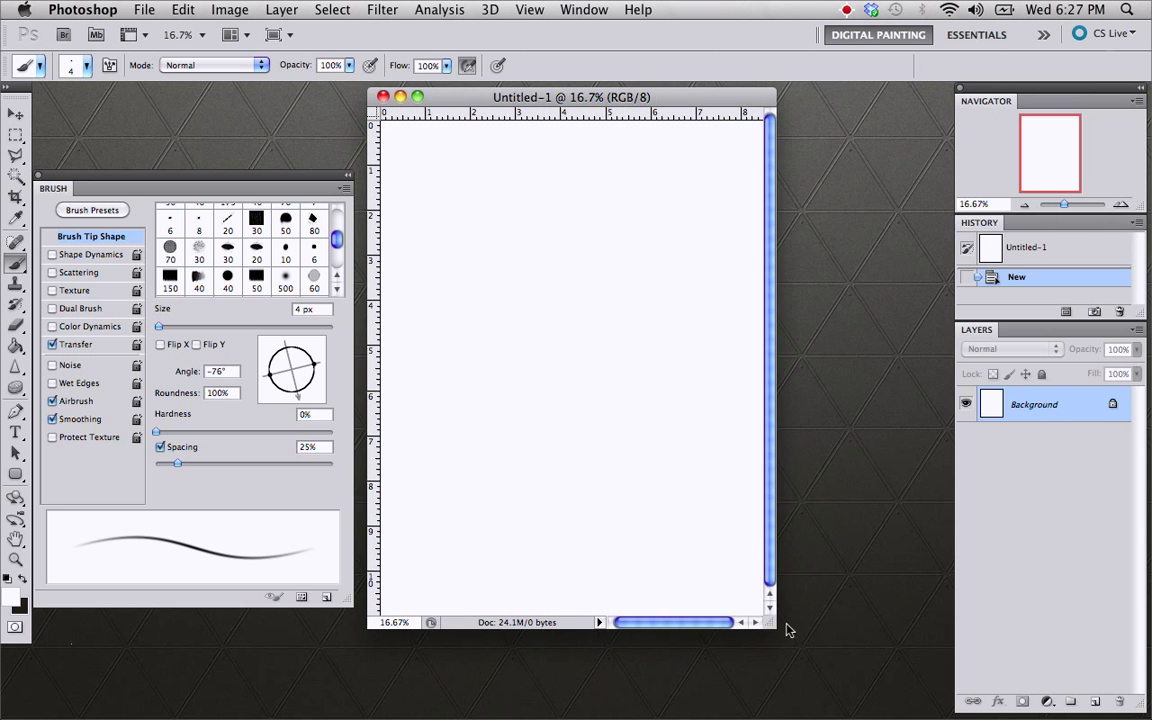
drag(776, 631, 858, 680)
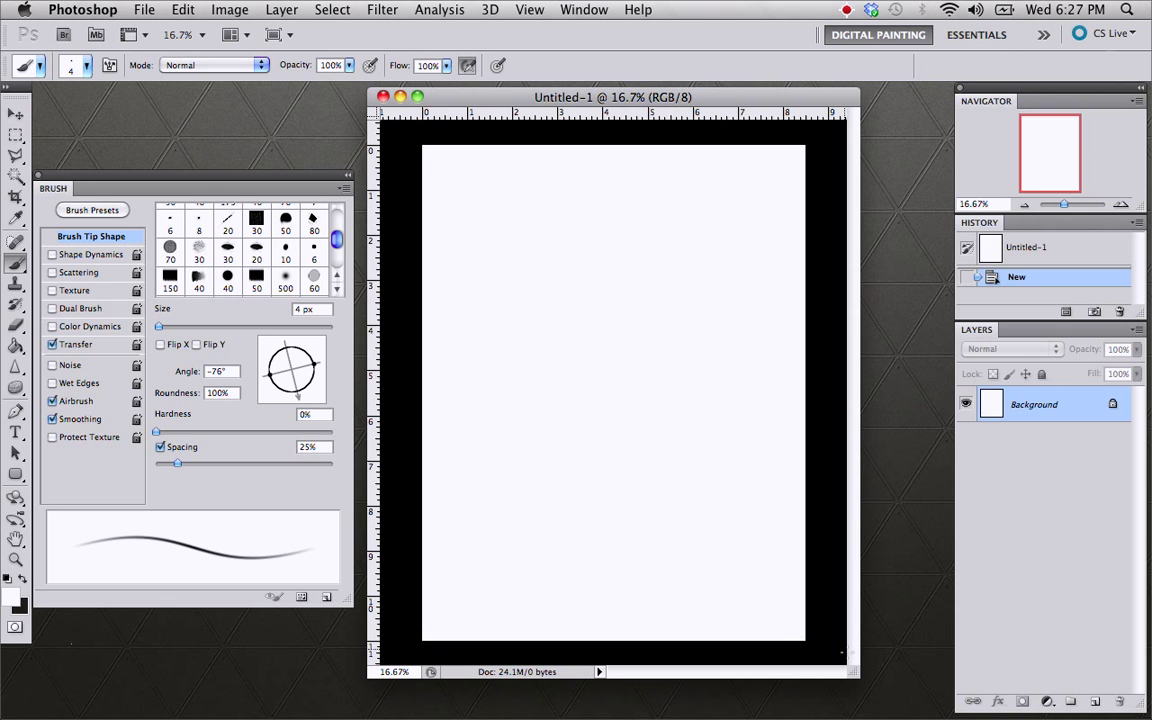
key(f)
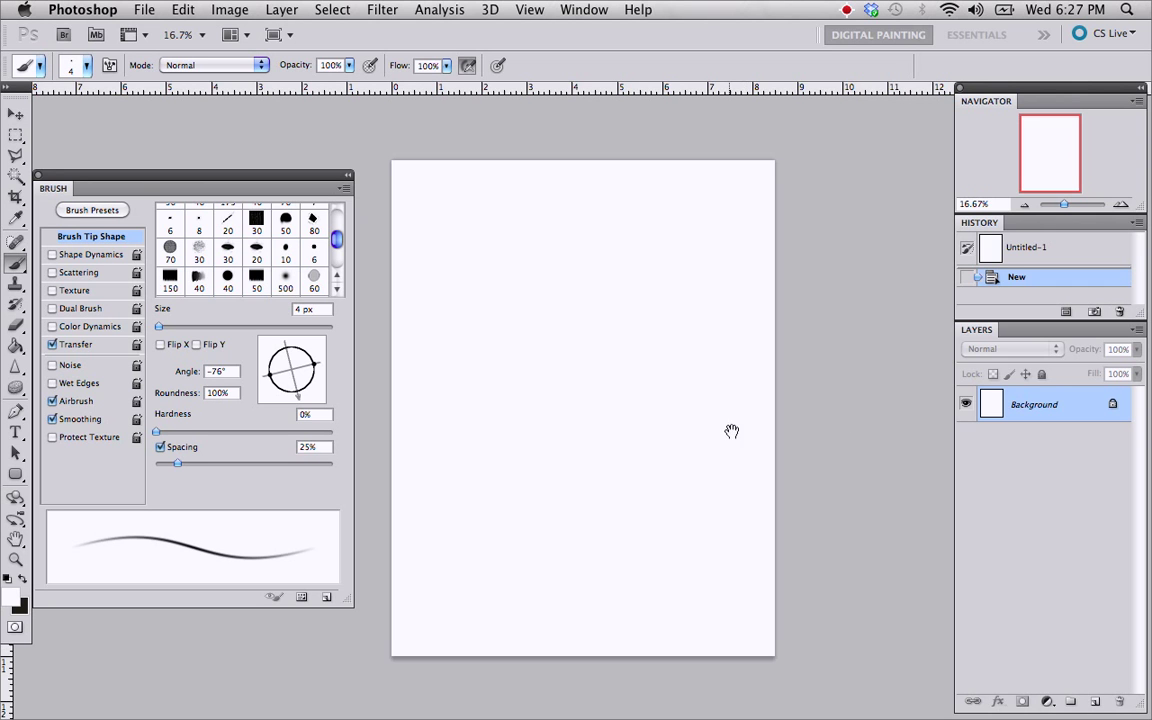
drag(733, 432, 779, 444)
Zoom the canvas to 50% with the Zoom tool and pan to the top of the page.
click(15, 559)
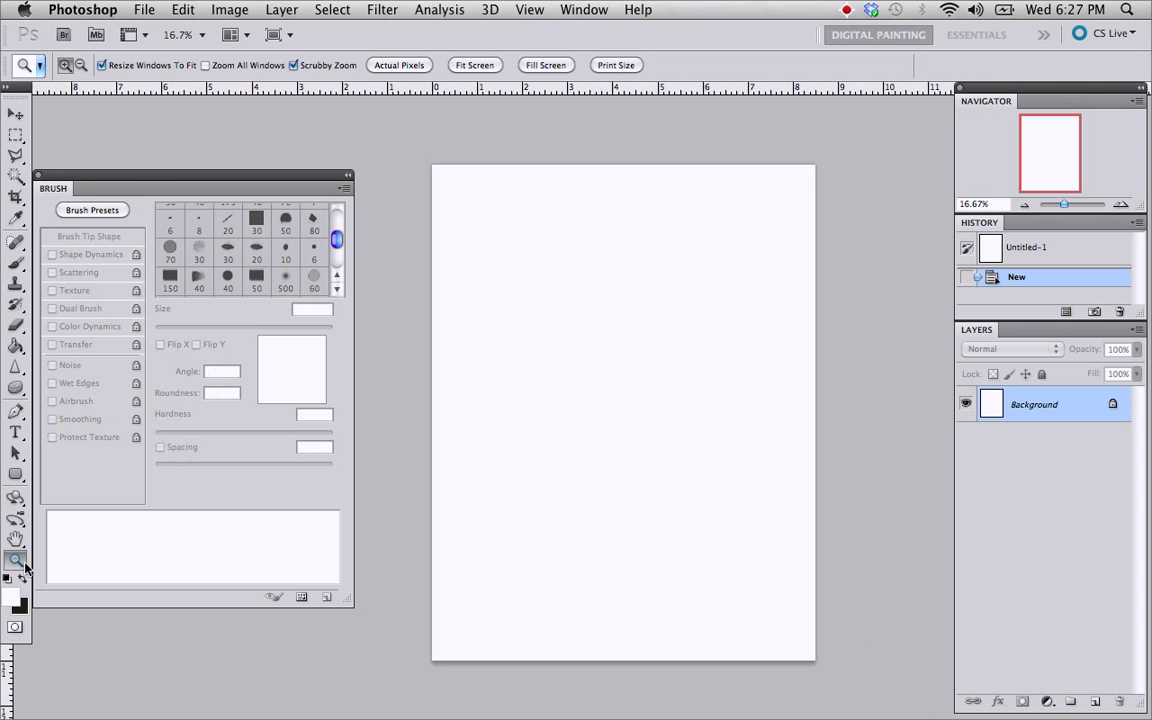
click(722, 437)
click(720, 439)
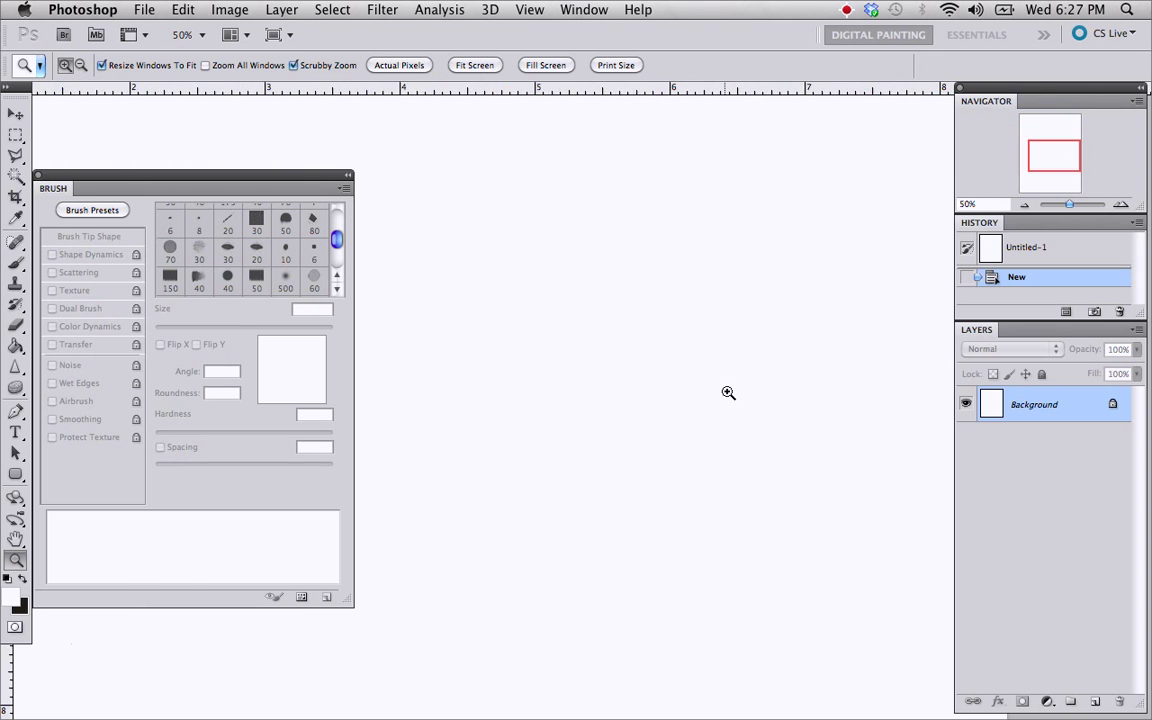
drag(826, 326, 897, 468)
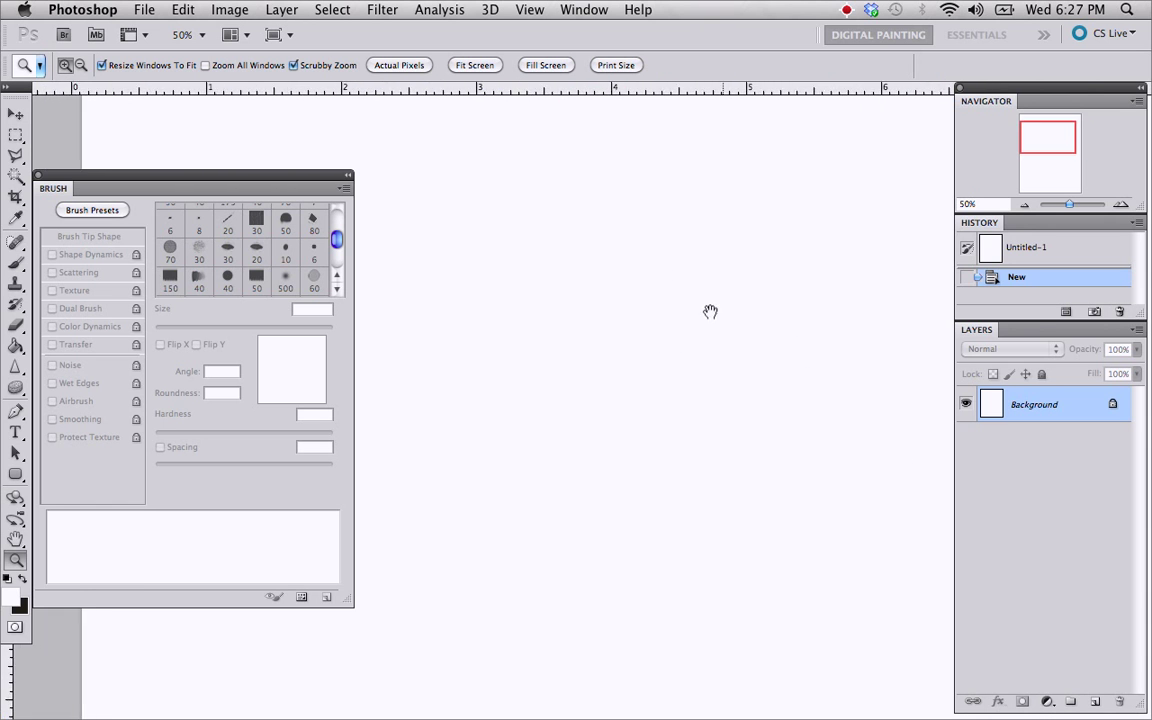
drag(710, 311, 483, 374)
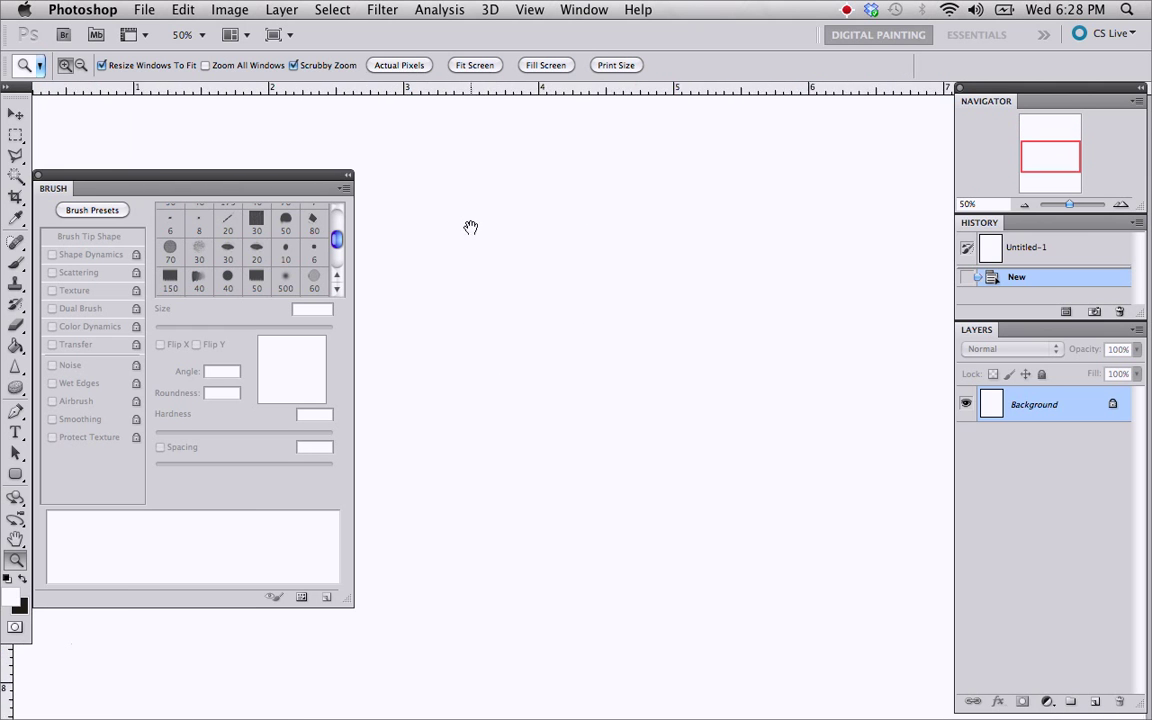
mouse_move(1047, 150)
mouse_down()
mouse_move(1045, 197)
mouse_move(1049, 128)
mouse_move(1060, 178)
mouse_move(1052, 135)
mouse_up()
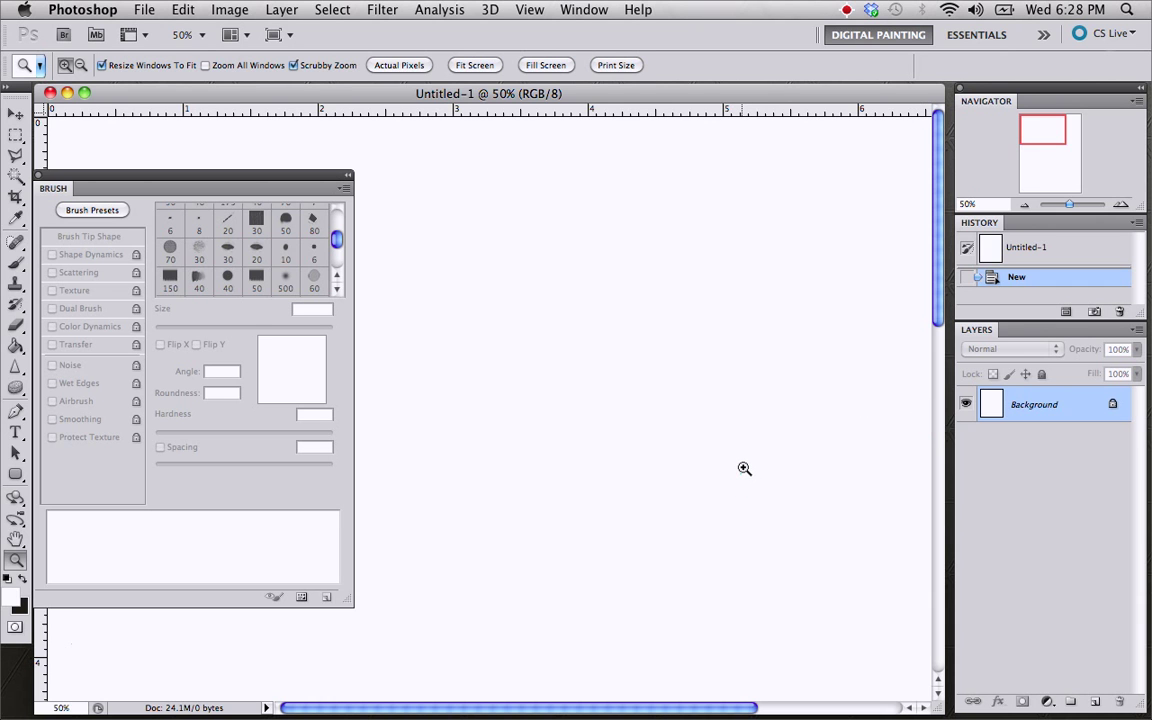
Set up the Brush tool in black at 8 px after a first test stroke.
key(f)
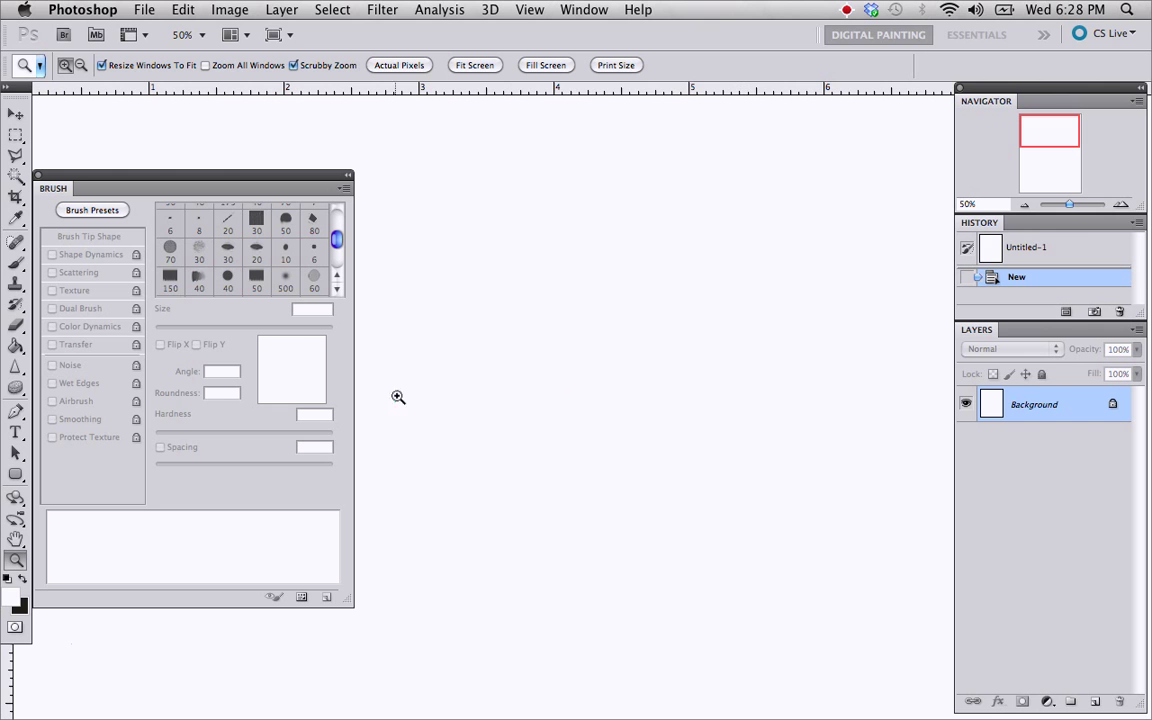
click(15, 260)
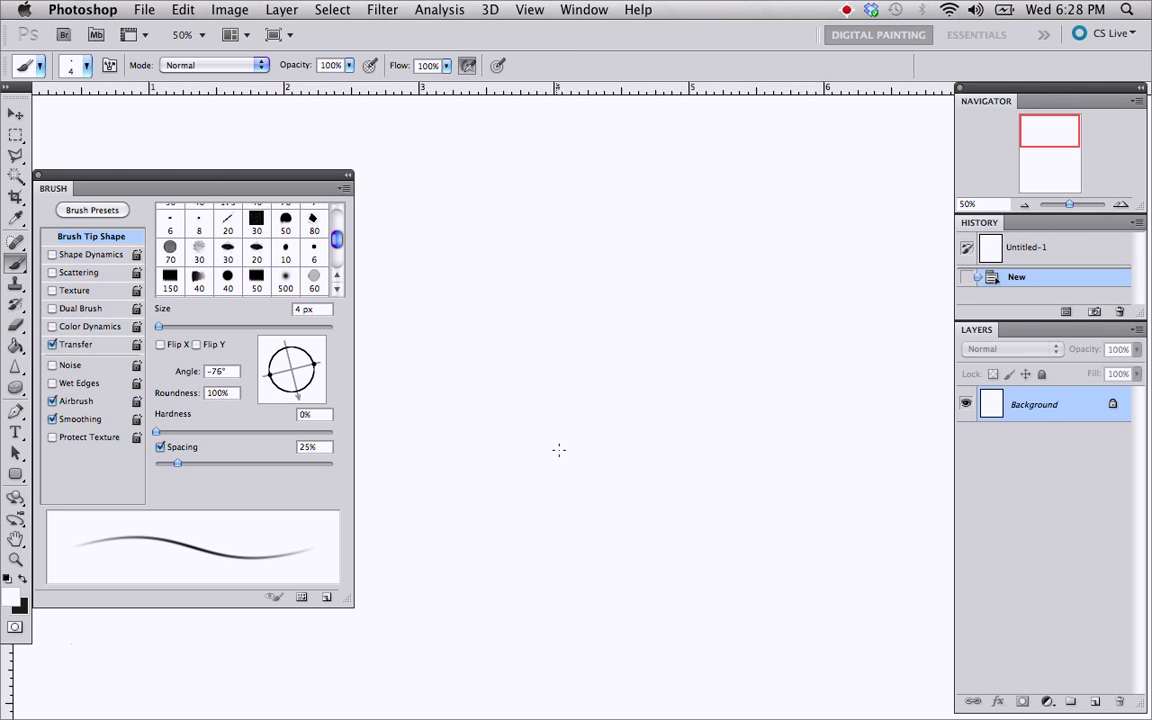
key(x)
mouse_move(377, 387)
mouse_down()
mouse_move(604, 324)
mouse_move(940, 353)
mouse_up()
key(bracketright)
key(bracketright)
key(bracketright)
key(bracketright)
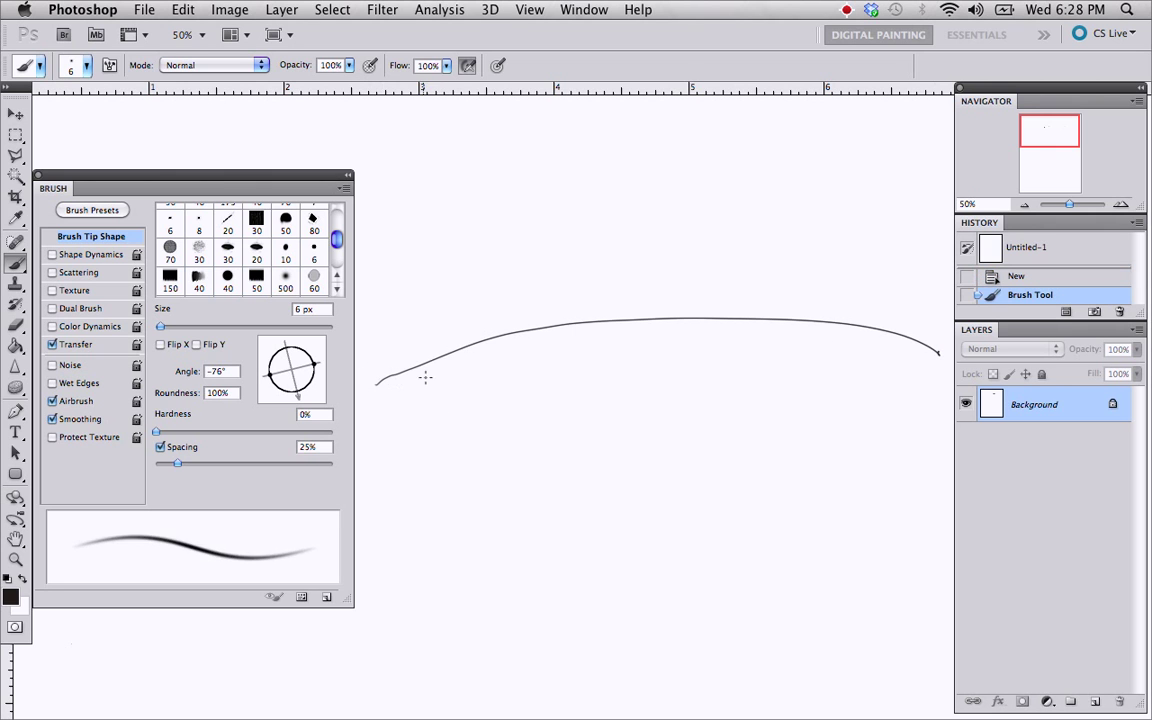
right_click(378, 385)
click(372, 386)
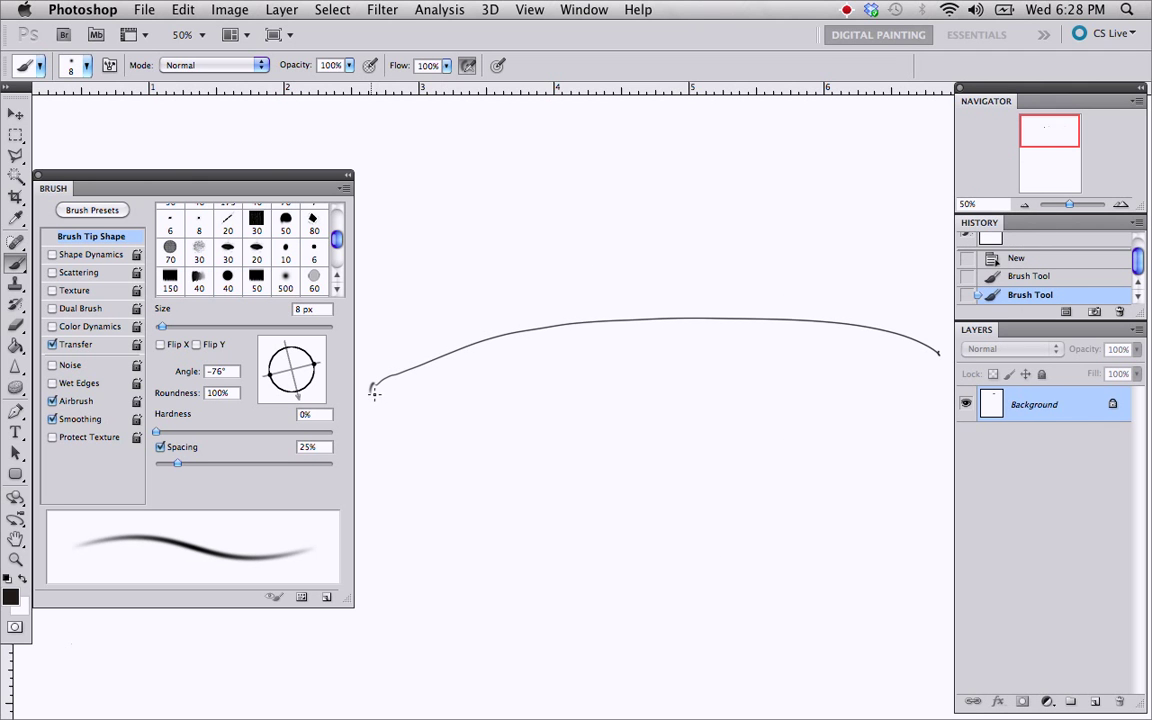
Paint 8 px arcs, a centre line and a lower curve forming the oval, undoing one stray stroke.
mouse_move(373, 391)
mouse_down()
mouse_move(753, 342)
mouse_move(890, 393)
mouse_move(476, 346)
mouse_move(940, 352)
mouse_up()
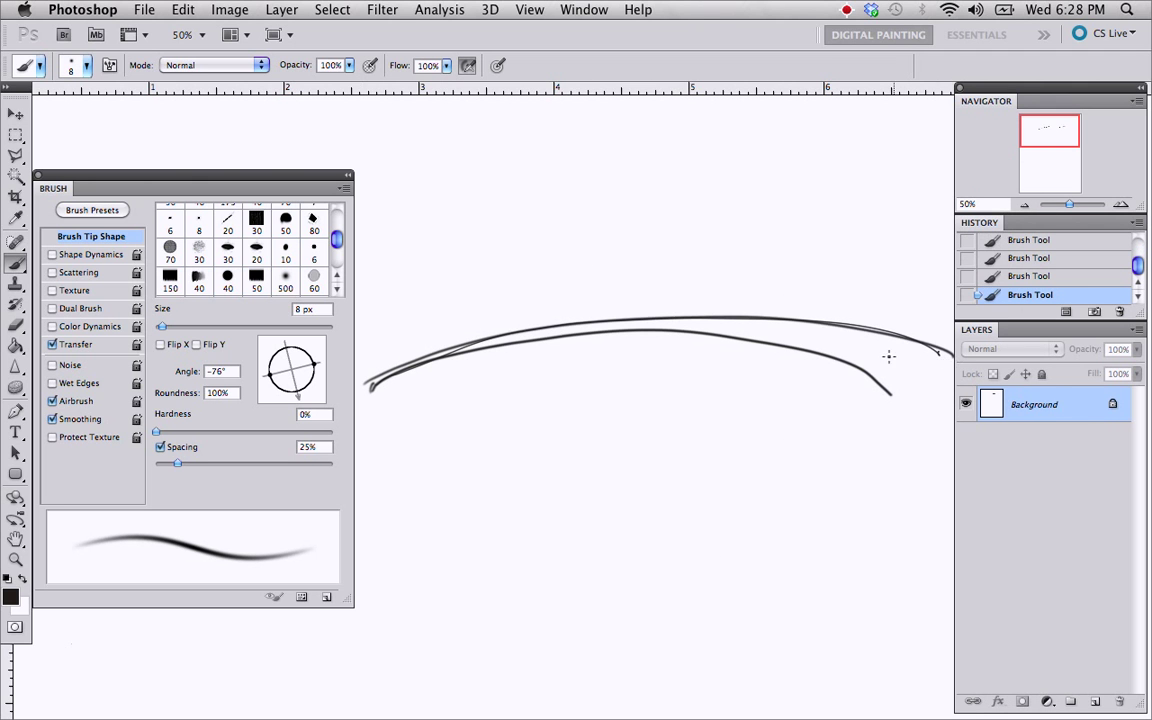
drag(381, 433, 894, 373)
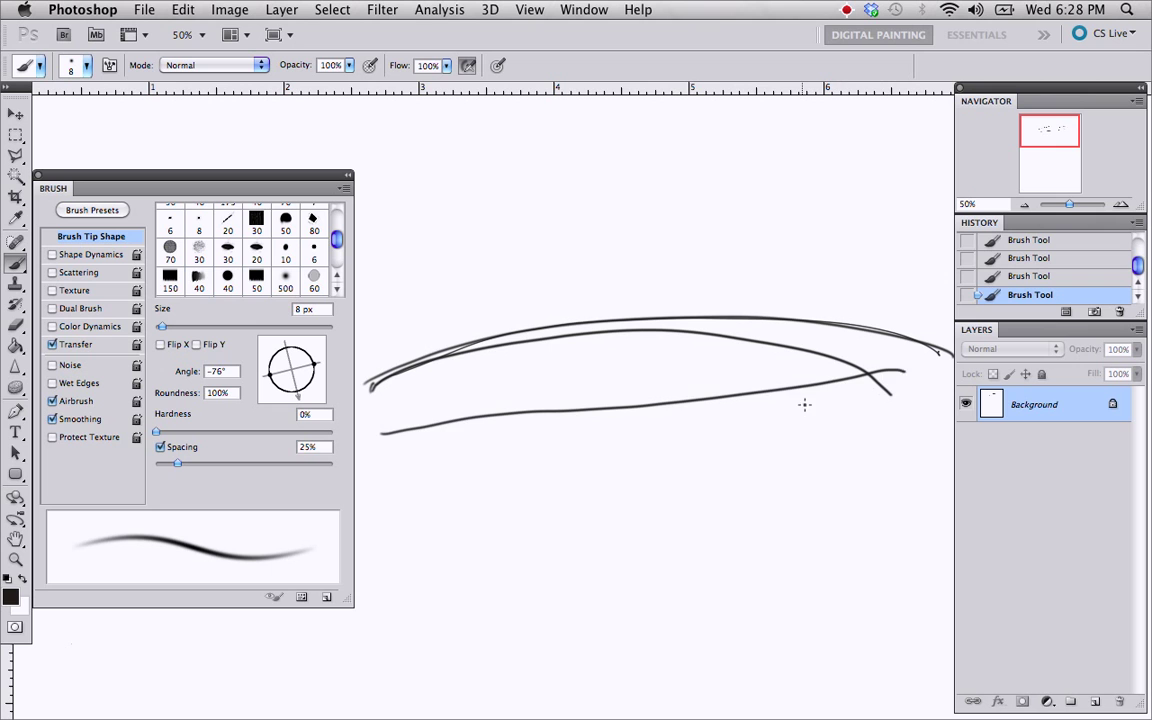
key(super+z)
mouse_move(373, 414)
mouse_down()
mouse_move(649, 422)
mouse_move(948, 404)
mouse_up()
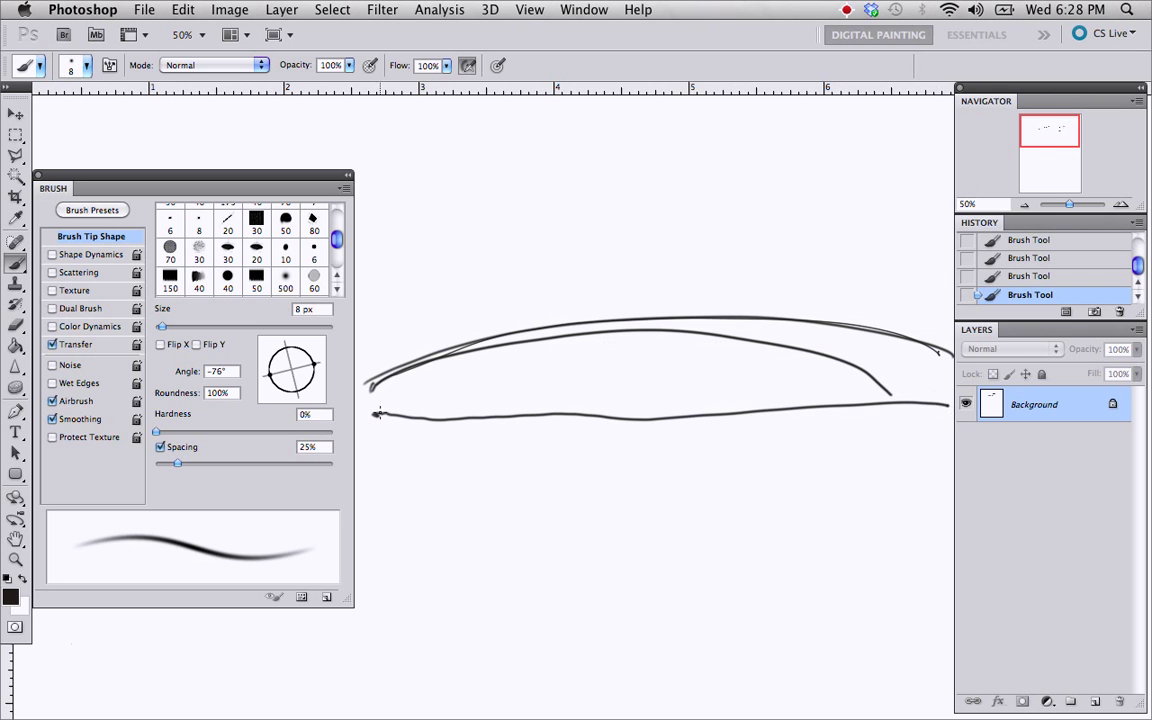
mouse_move(370, 388)
mouse_down()
mouse_move(517, 325)
mouse_move(641, 301)
mouse_move(790, 309)
mouse_move(938, 381)
mouse_up()
mouse_move(370, 388)
mouse_down()
mouse_move(440, 328)
mouse_move(858, 379)
mouse_up()
mouse_move(372, 437)
mouse_down()
mouse_move(440, 511)
mouse_move(500, 540)
mouse_move(652, 562)
mouse_move(820, 527)
mouse_move(945, 449)
mouse_up()
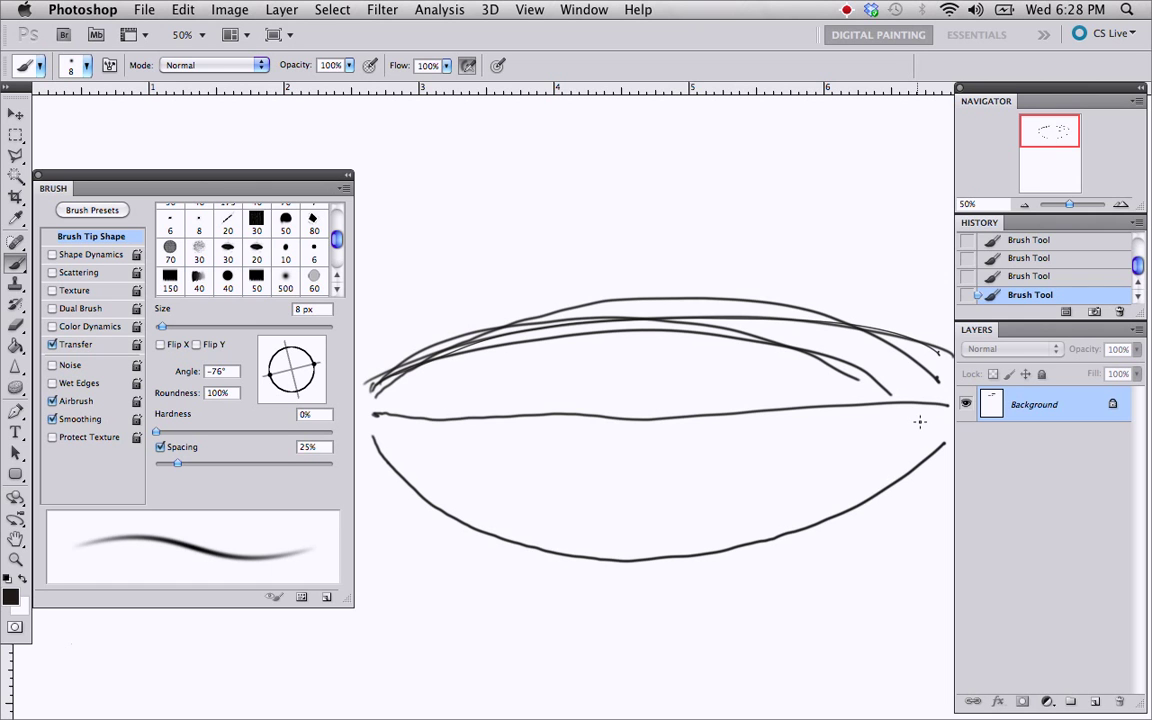
Tilt the canvas view and paint two thick soft 45 px strokes along the curve.
key(r)
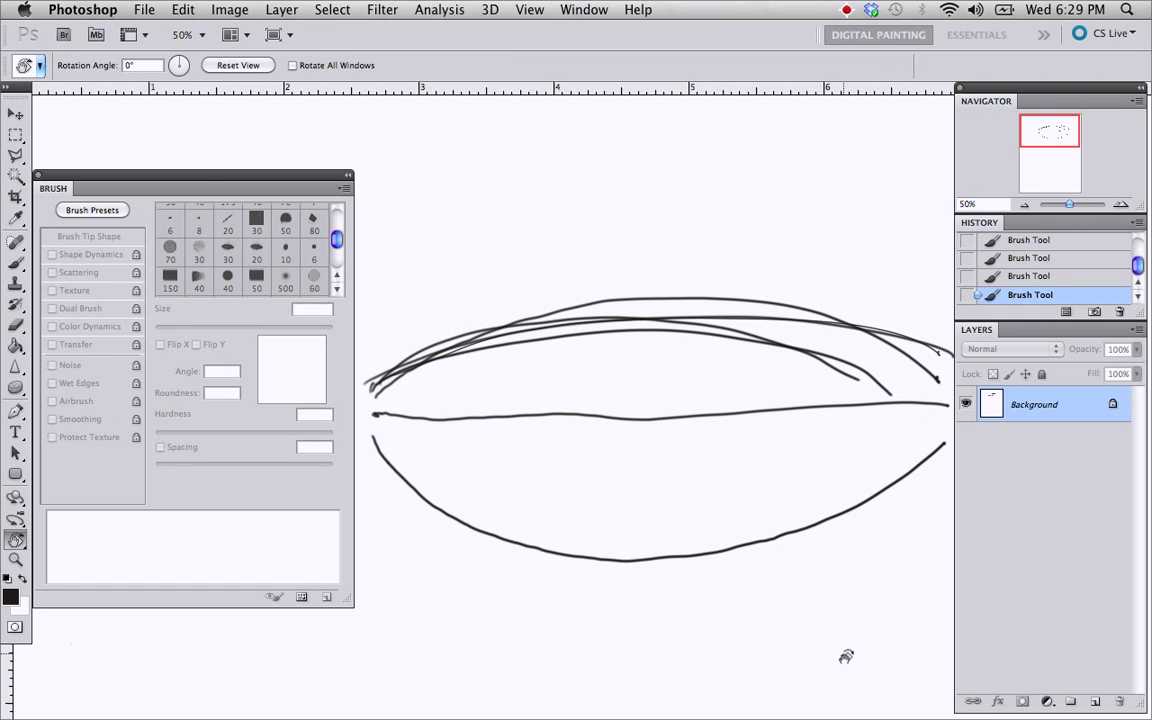
mouse_move(605, 366)
mouse_down()
mouse_move(535, 427)
mouse_move(592, 450)
mouse_move(613, 419)
mouse_move(838, 455)
mouse_move(751, 381)
mouse_up()
key(b)
key(bracketright)
key(bracketright)
key(bracketright)
key(bracketright)
key(bracketright)
key(bracketright)
key(bracketright)
key(bracketright)
key(bracketright)
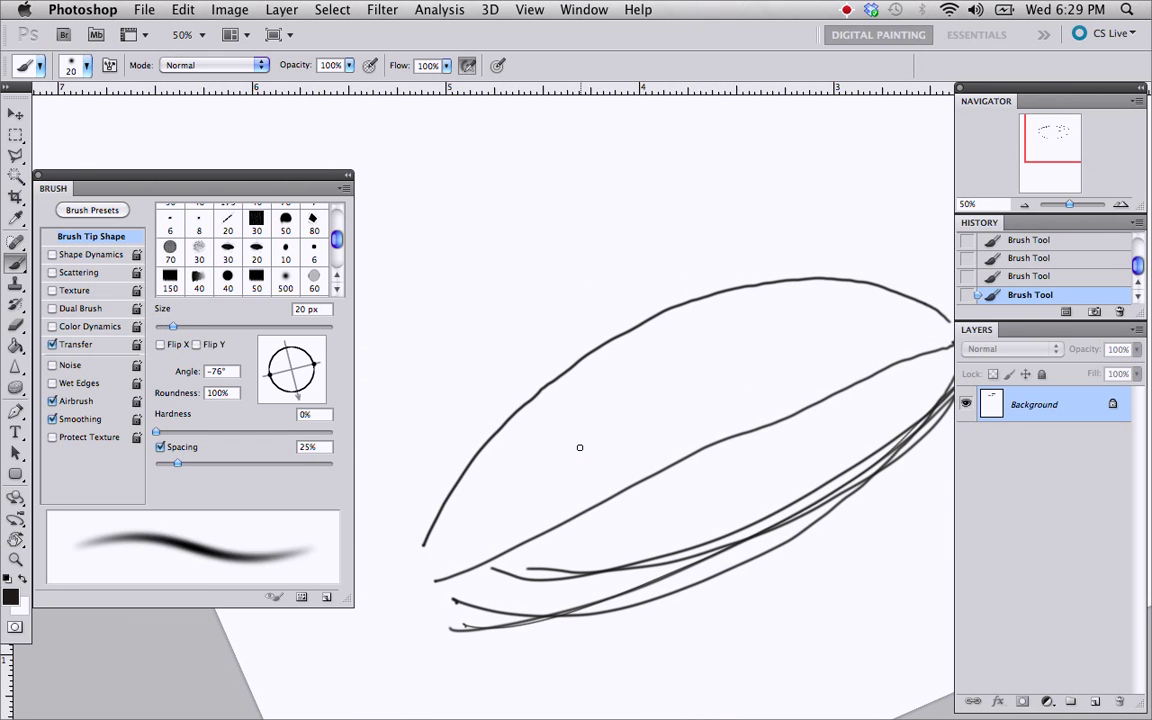
mouse_move(427, 596)
mouse_down()
mouse_move(449, 476)
mouse_move(574, 370)
mouse_move(662, 331)
mouse_move(911, 299)
mouse_move(950, 312)
mouse_up()
mouse_move(408, 583)
mouse_down()
mouse_move(509, 408)
mouse_move(621, 324)
mouse_move(843, 281)
mouse_move(948, 292)
mouse_up()
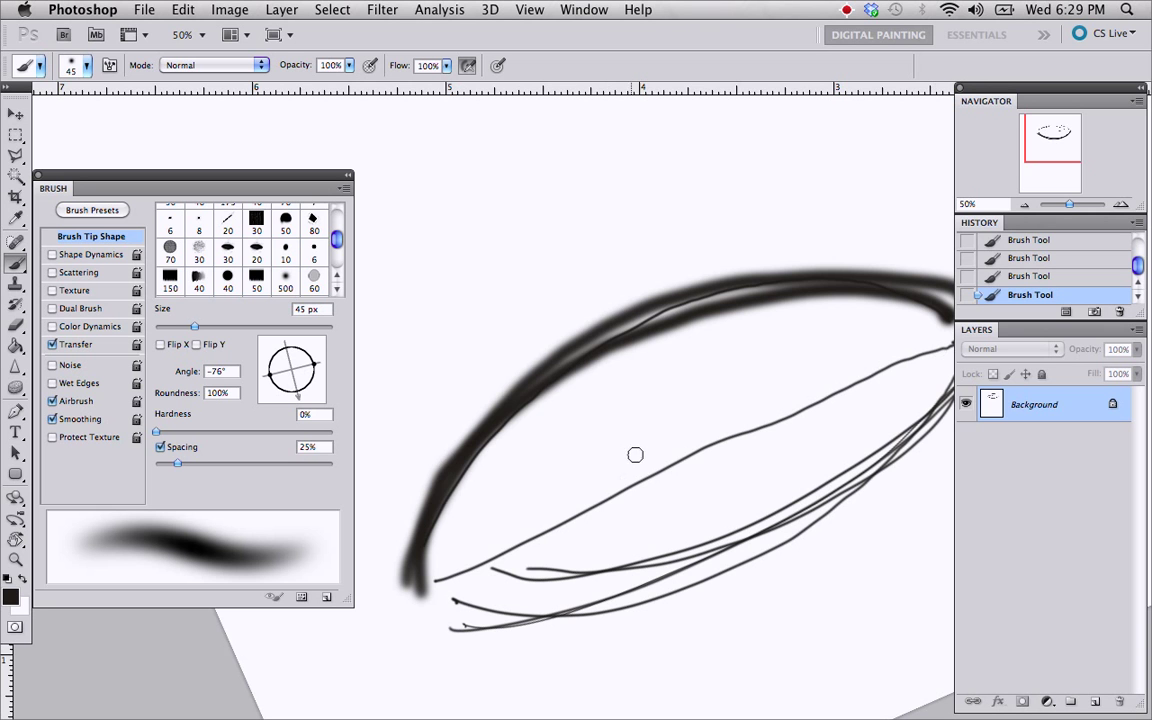
Rotate the canvas view back to 0° and recentre the sketch.
key(r)
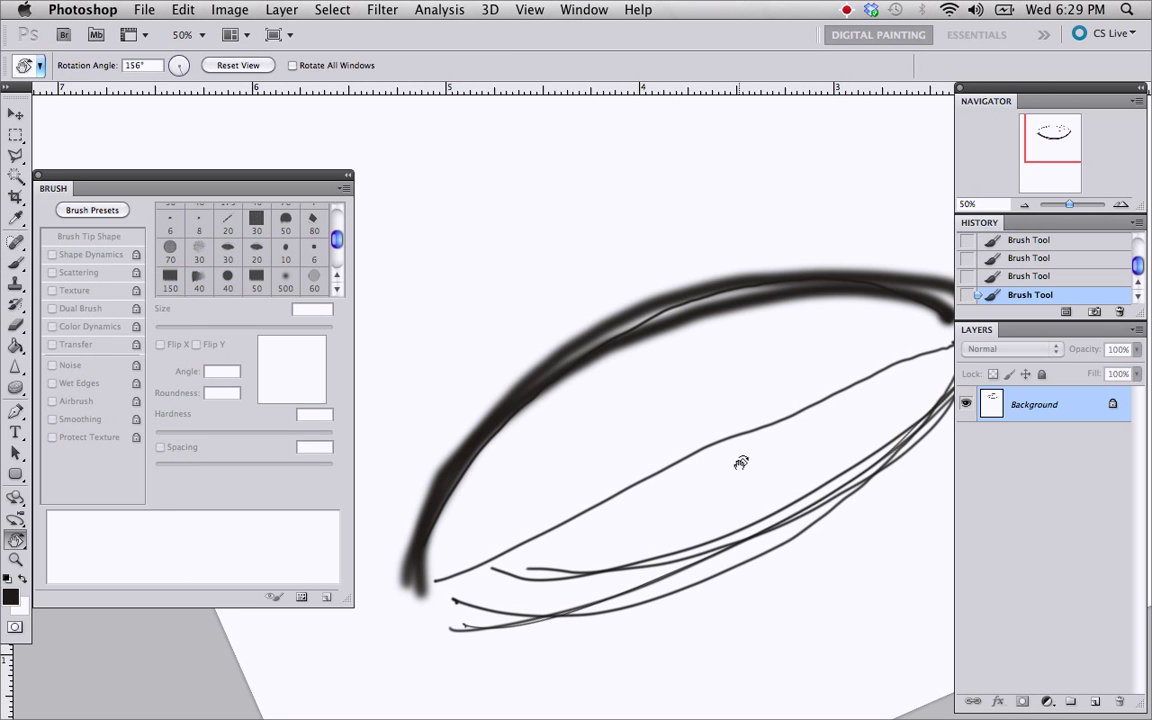
mouse_move(667, 461)
mouse_down()
mouse_move(779, 434)
mouse_move(764, 337)
mouse_move(661, 231)
mouse_move(537, 229)
mouse_move(501, 255)
mouse_move(488, 249)
mouse_up()
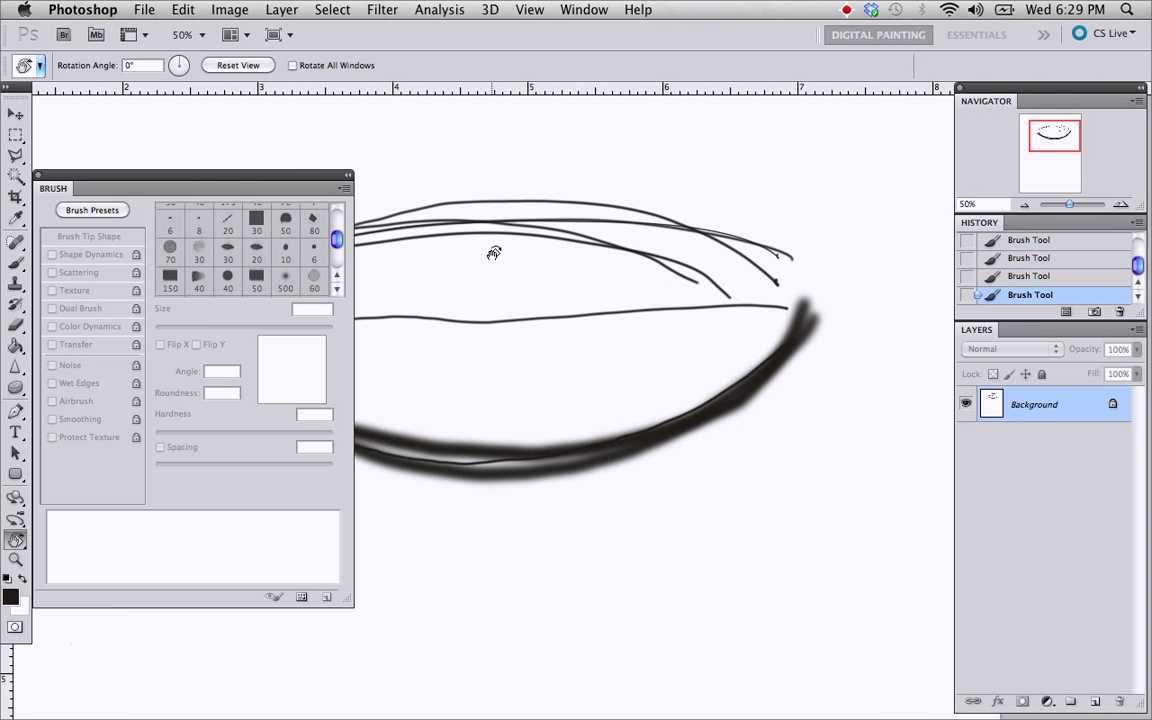
key(b)
mouse_move(620, 391)
mouse_down()
mouse_move(808, 438)
mouse_move(798, 429)
mouse_up()
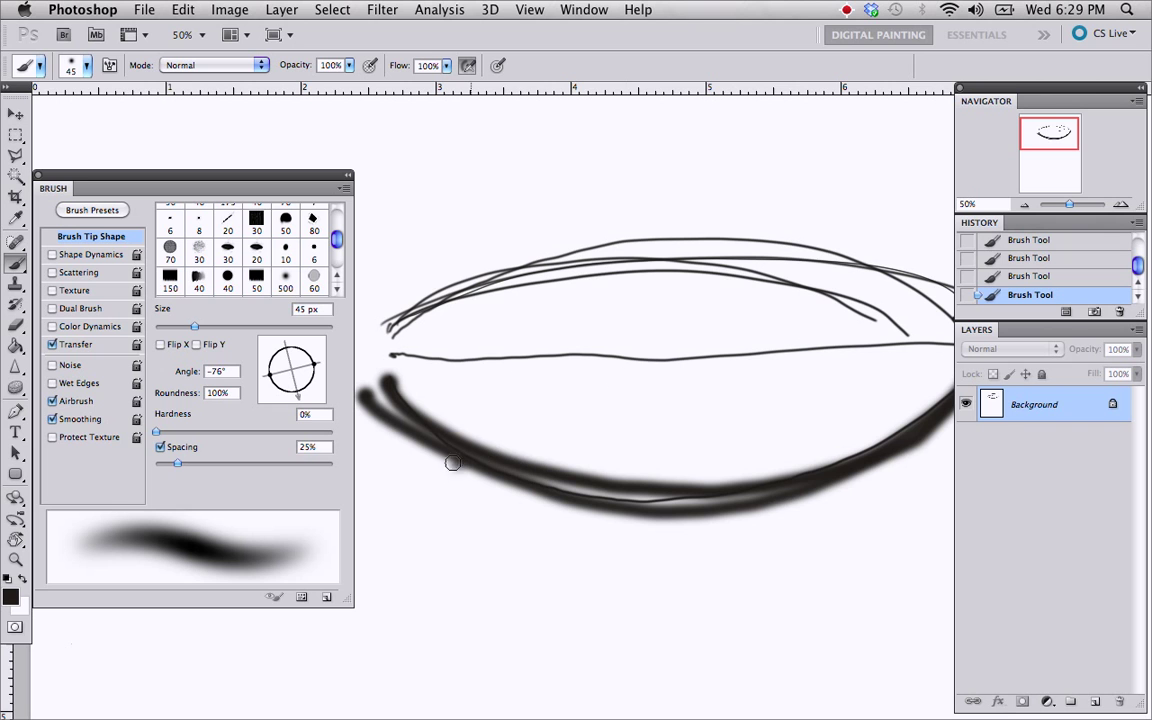
Scribble a zigzag across the oval, undo back past the thick lower arc, then revert to the blank document.
mouse_move(452, 462)
mouse_down()
mouse_move(699, 303)
mouse_move(856, 342)
mouse_move(850, 255)
mouse_up()
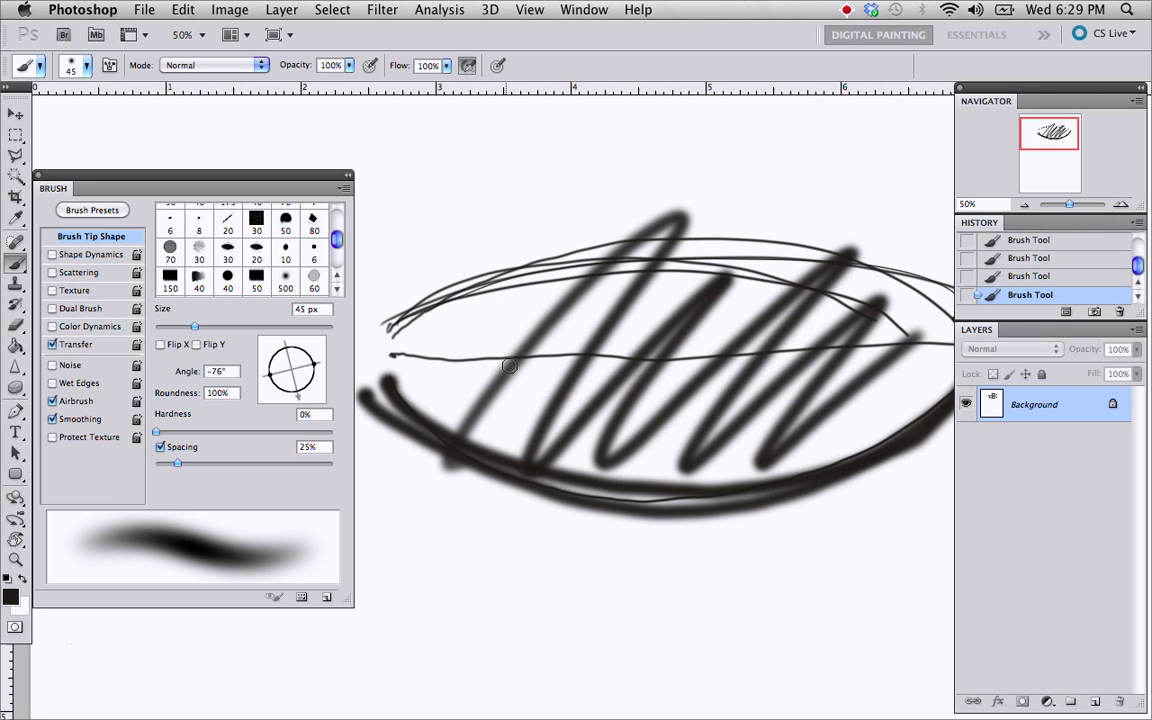
key(super+alt+z)
key(super+alt+z)
key(super+alt+z)
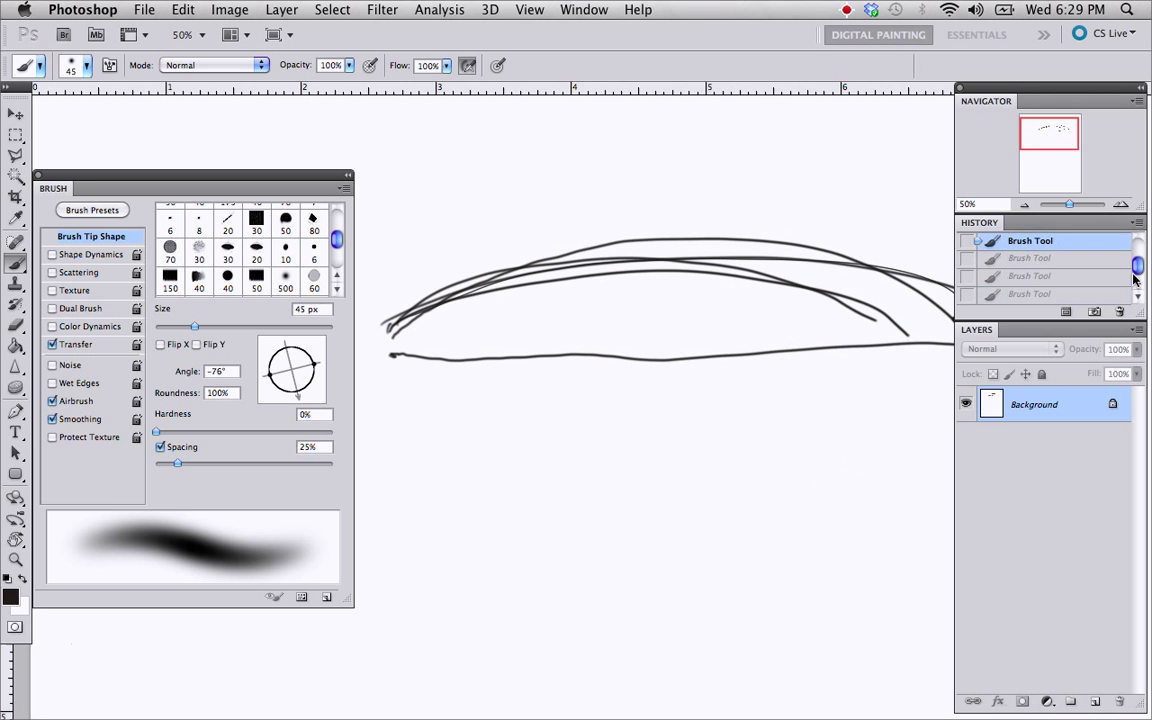
scroll(1136, 280, up, 3)
click(1040, 277)
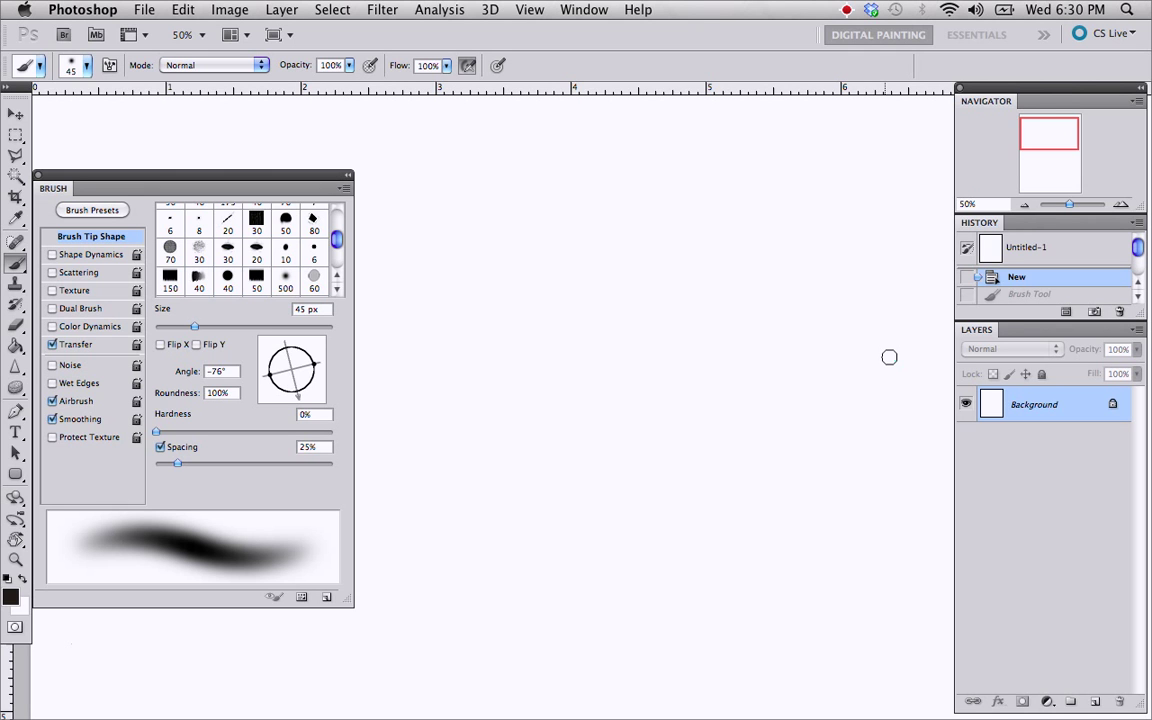
Paint a test stroke on the blank canvas and undo it.
mouse_move(400, 515)
mouse_down()
mouse_move(491, 414)
mouse_move(597, 389)
mouse_move(704, 203)
mouse_up()
key(ctrl+z)
click(83, 10)
key(Escape)
click(86, 10)
mouse_move(97, 66)
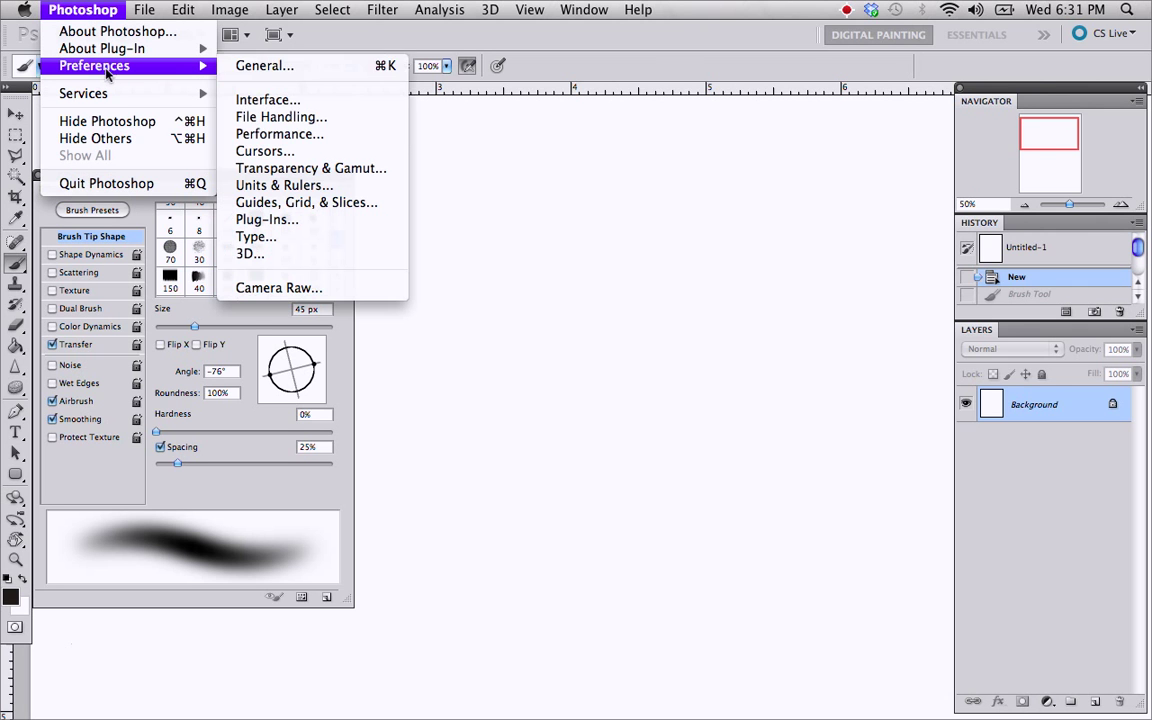
click(334, 134)
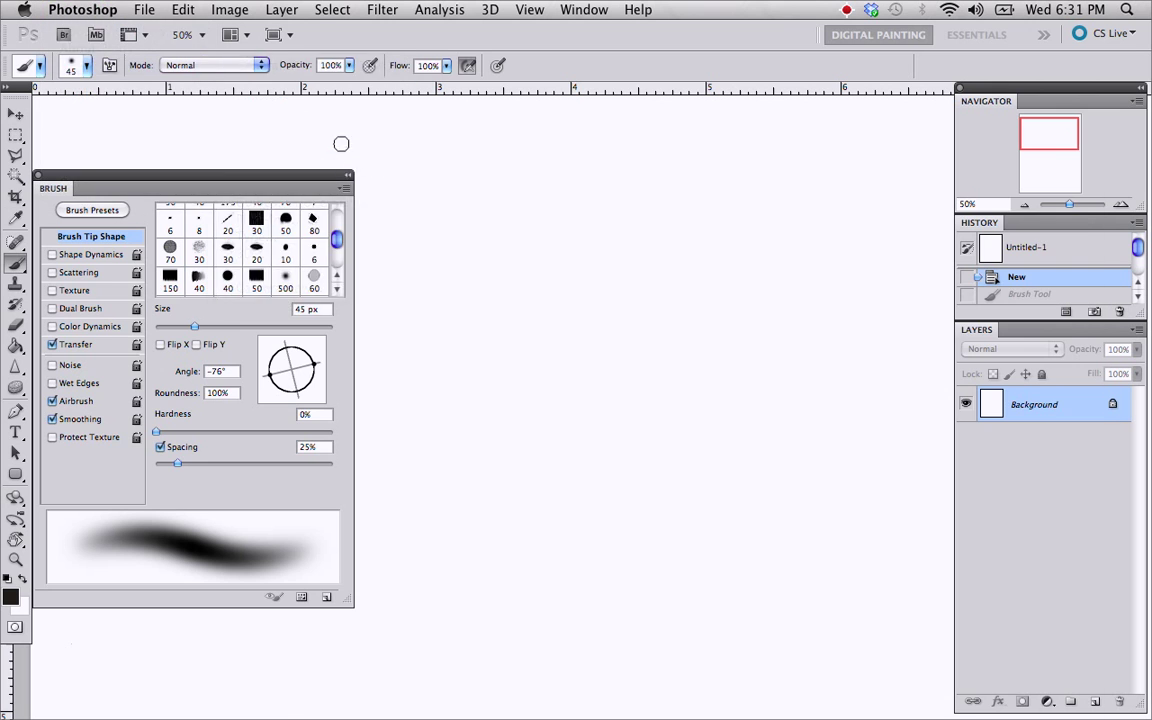
click(911, 355)
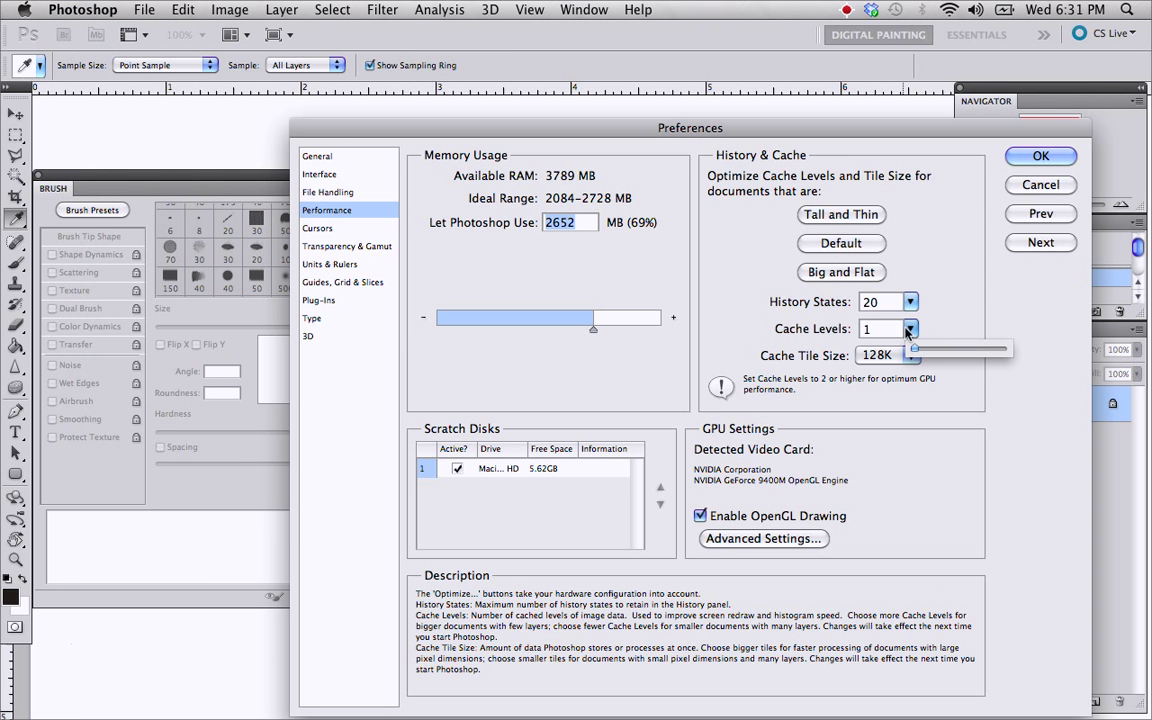
drag(890, 160, 801, 105)
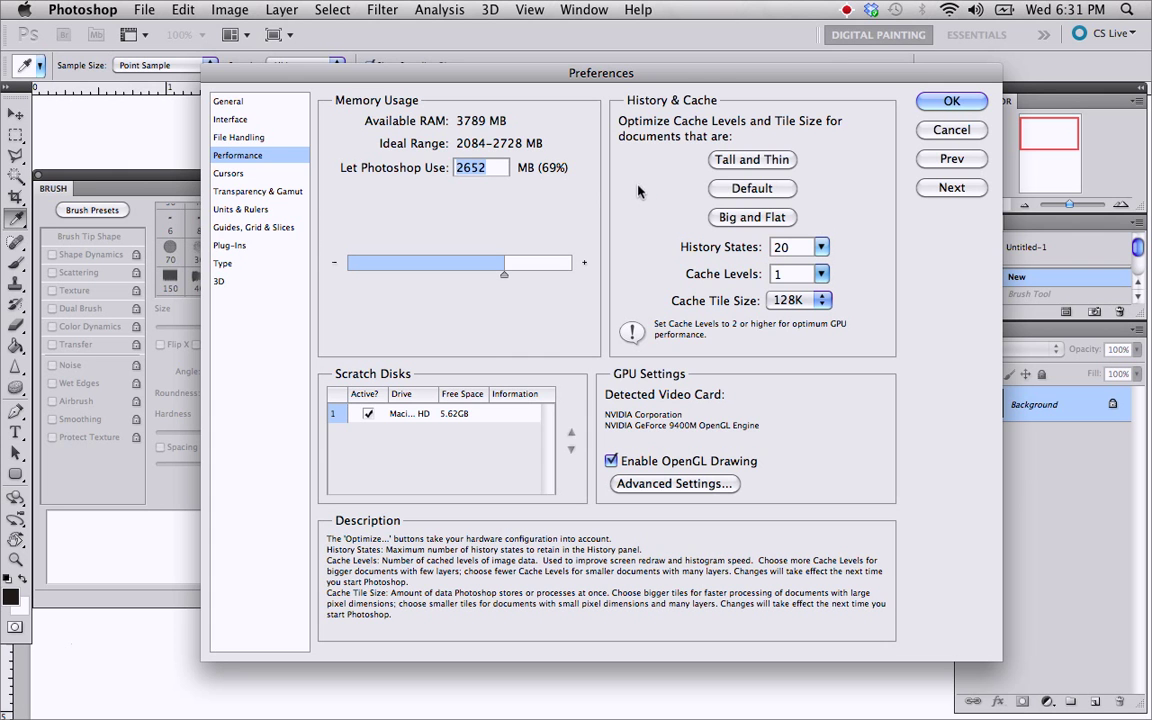
click(278, 137)
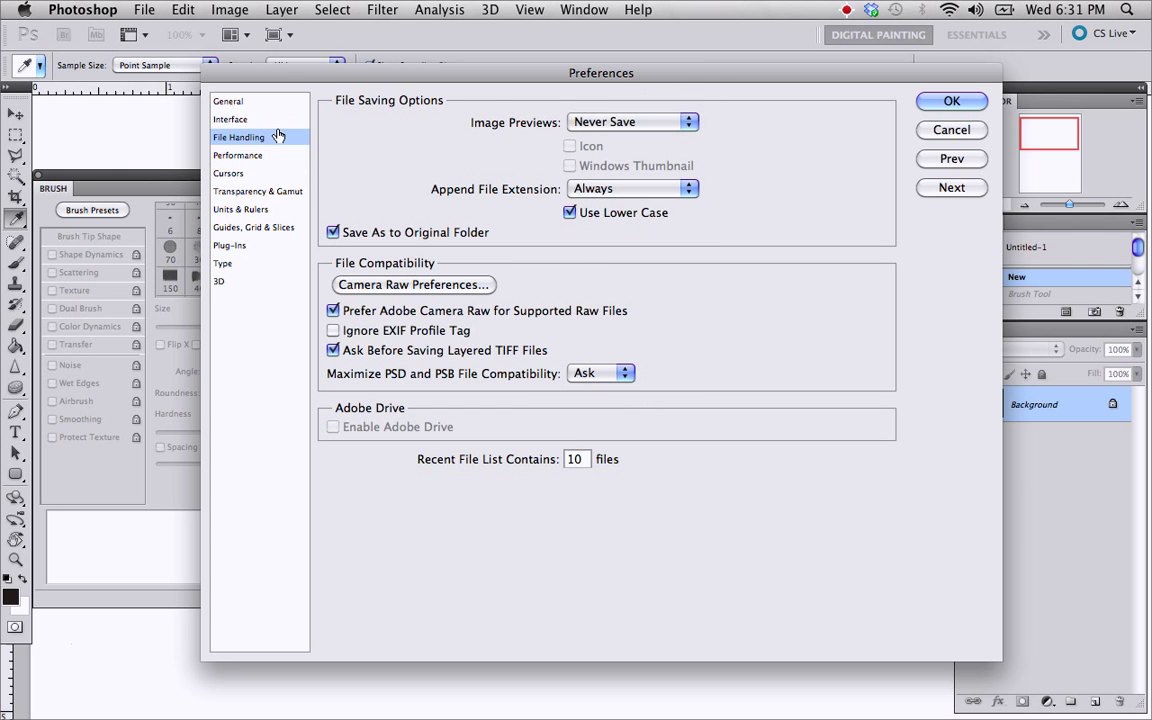
click(600, 121)
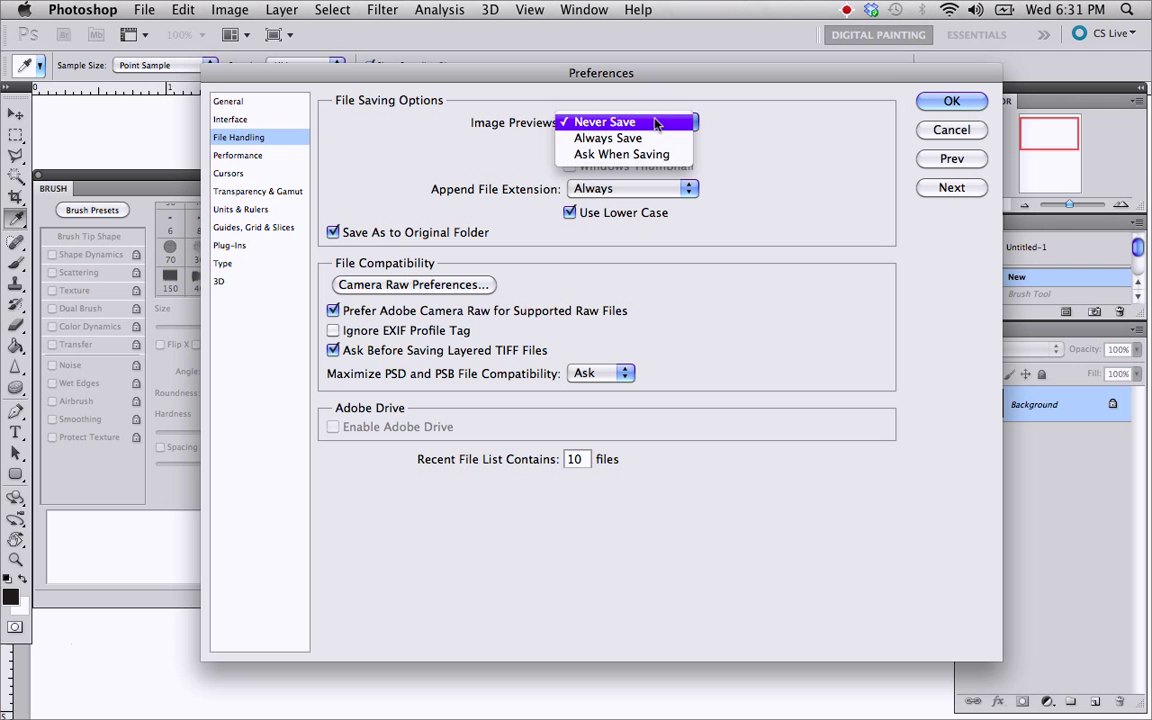
click(664, 121)
click(666, 122)
click(670, 122)
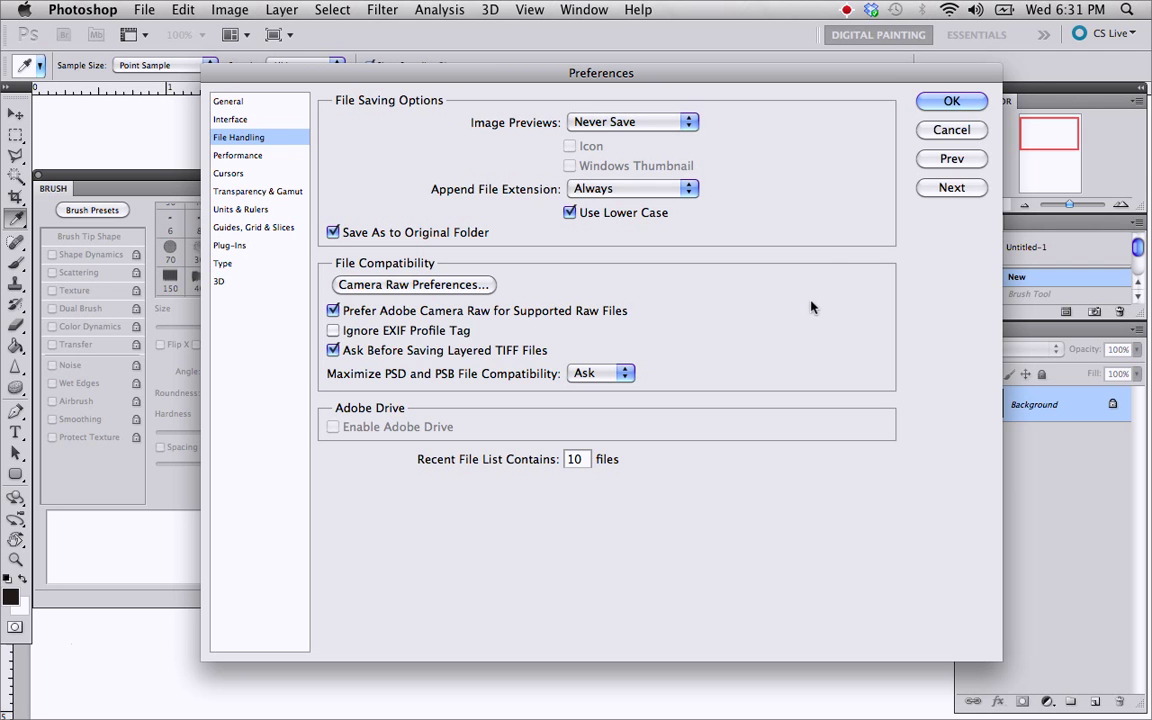
click(951, 100)
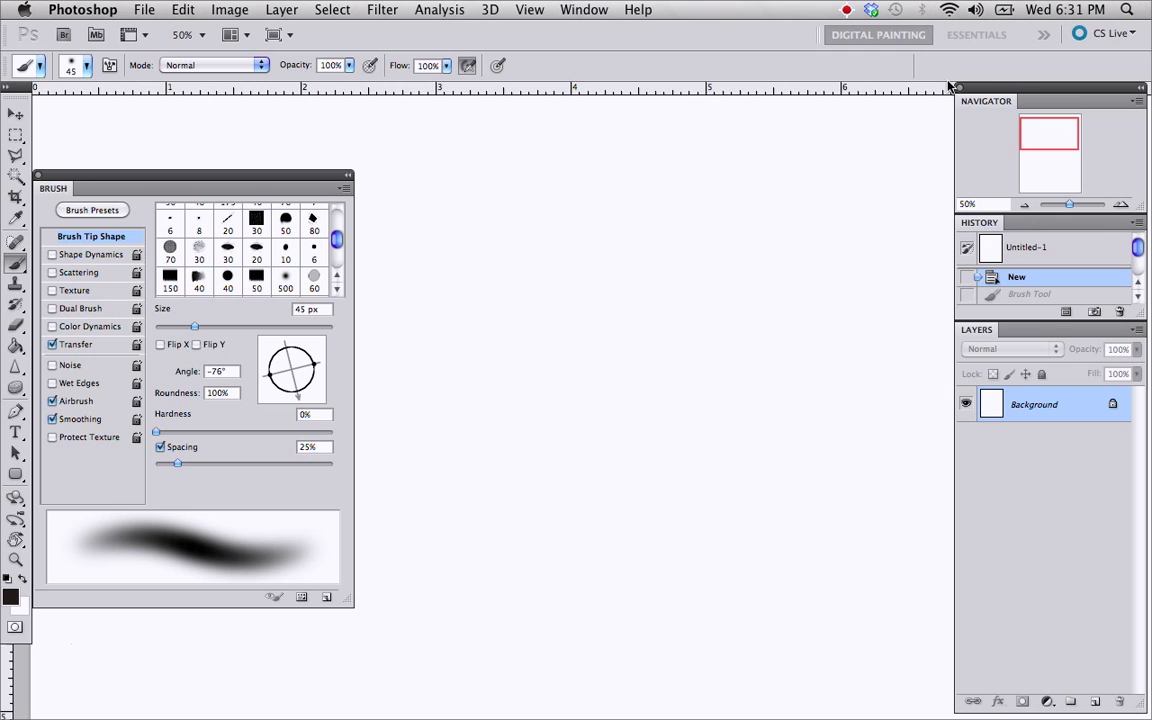